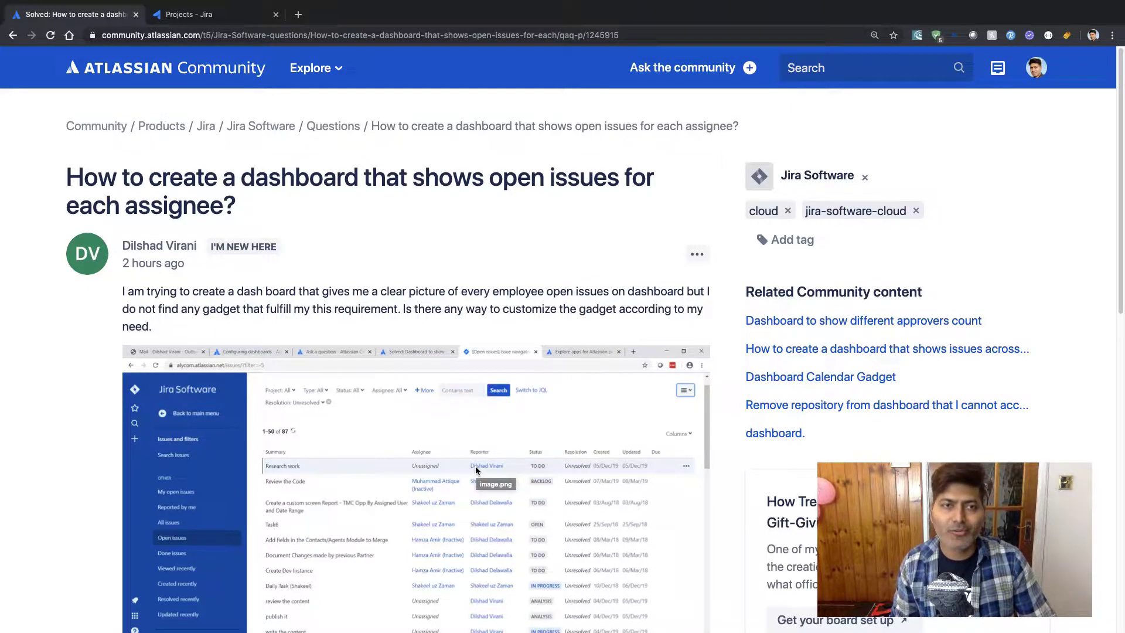
Step: Read the community question about an open-issues dashboard, then switch to the Jira projects tab
scroll(462, 472, down, 1)
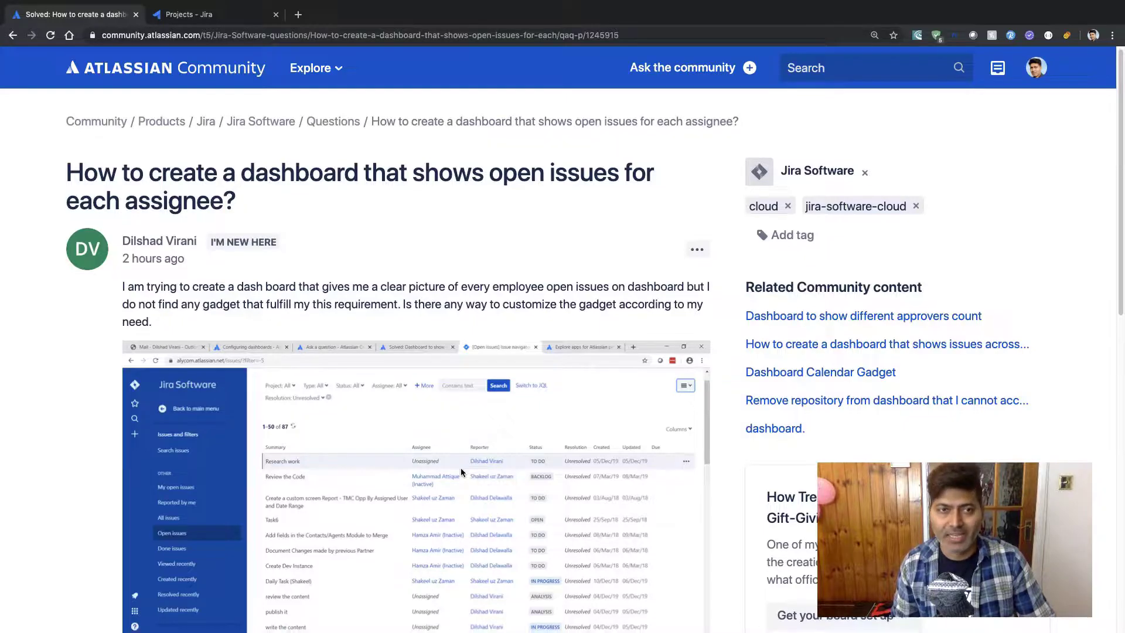
scroll(461, 472, down, 1)
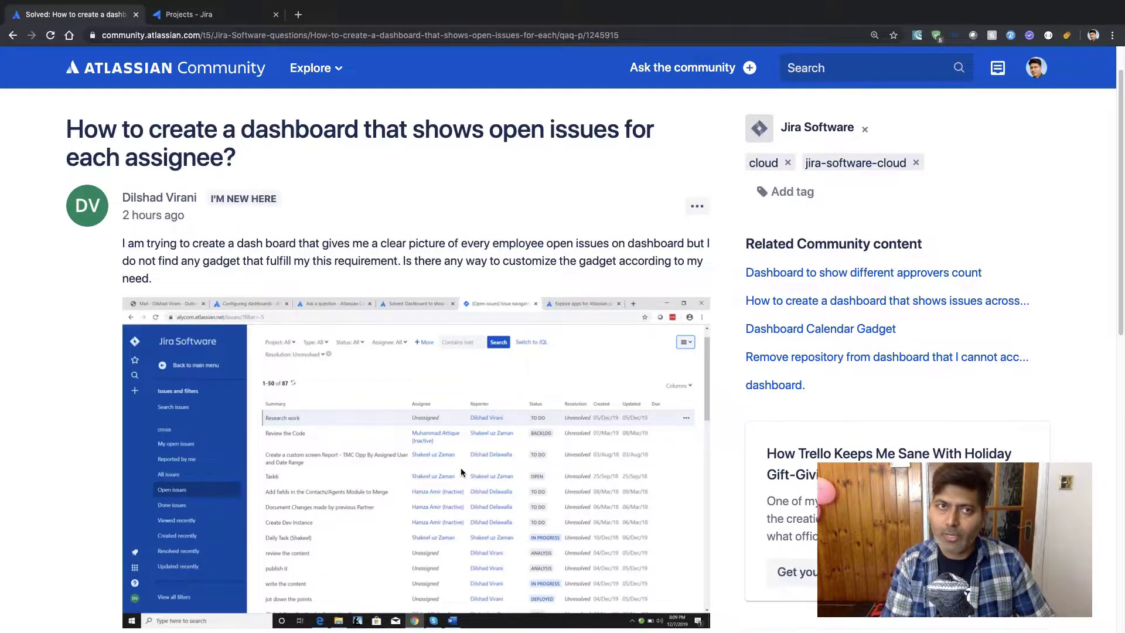
key(ctrl+Tab)
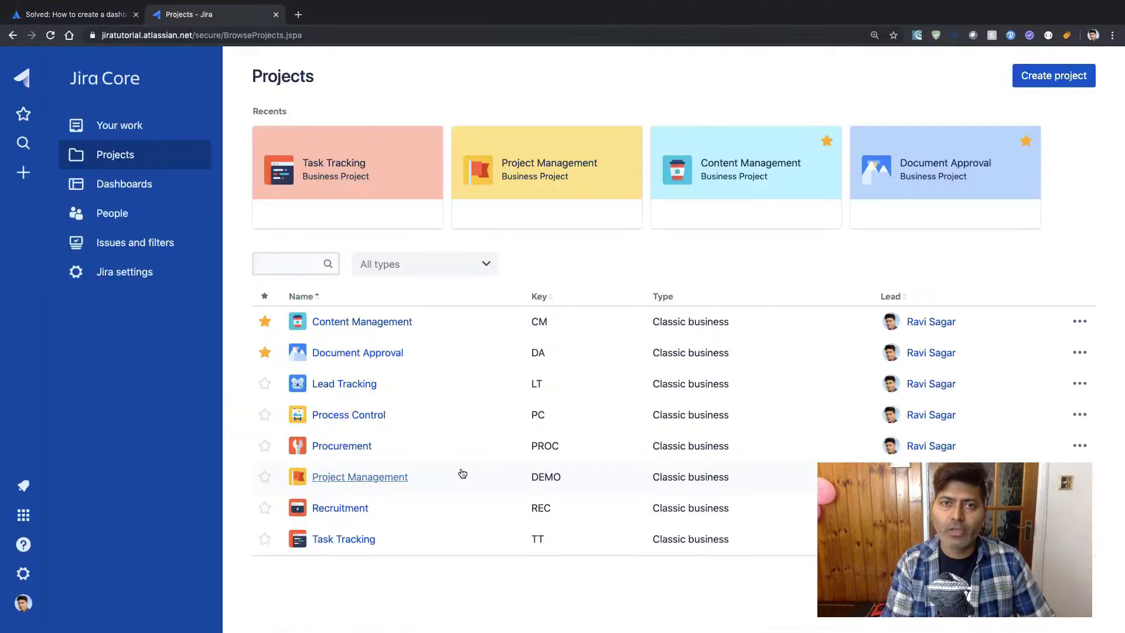
Step: Open the issue search listing all 11 issues from the sidebar Search panel
click(24, 151)
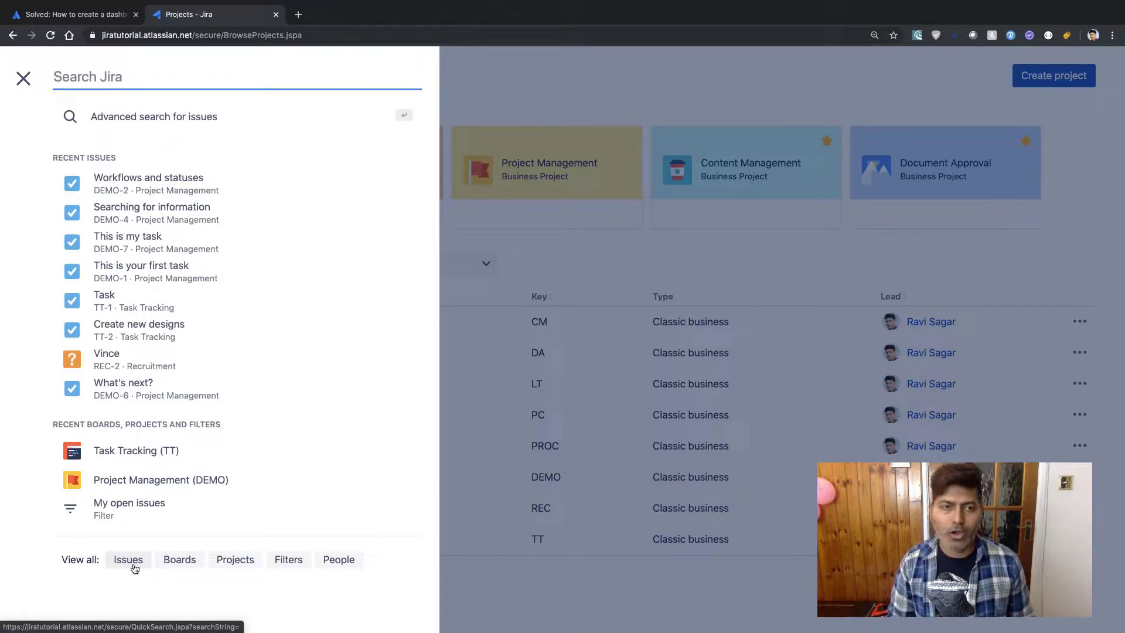
click(134, 567)
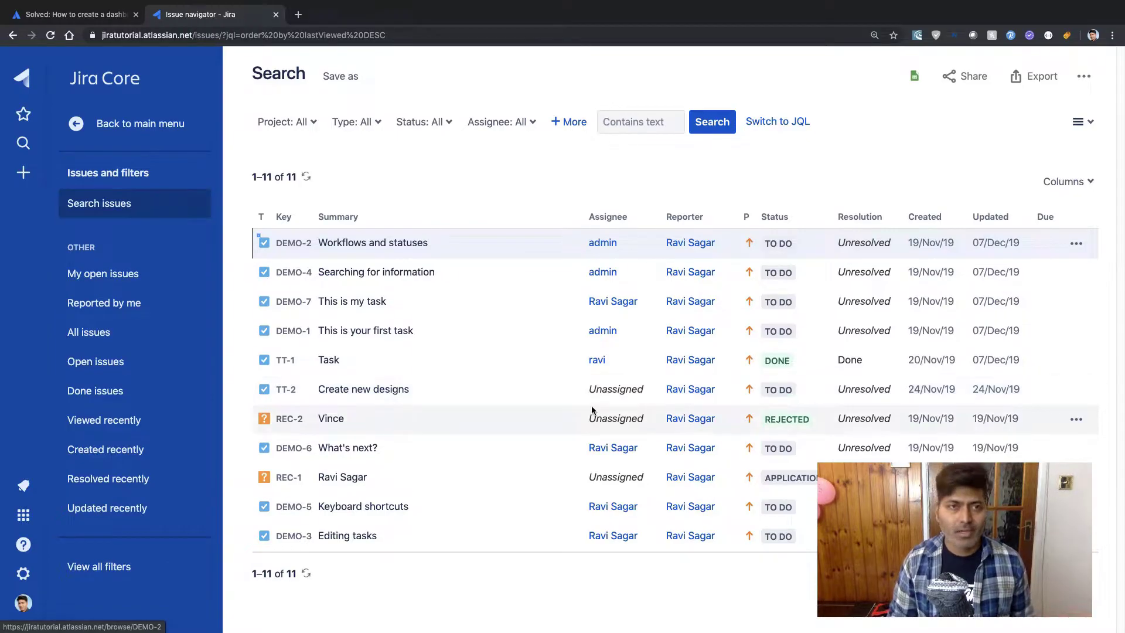
Step: Show the Default dashboard full-width with its actions menu open
click(20, 82)
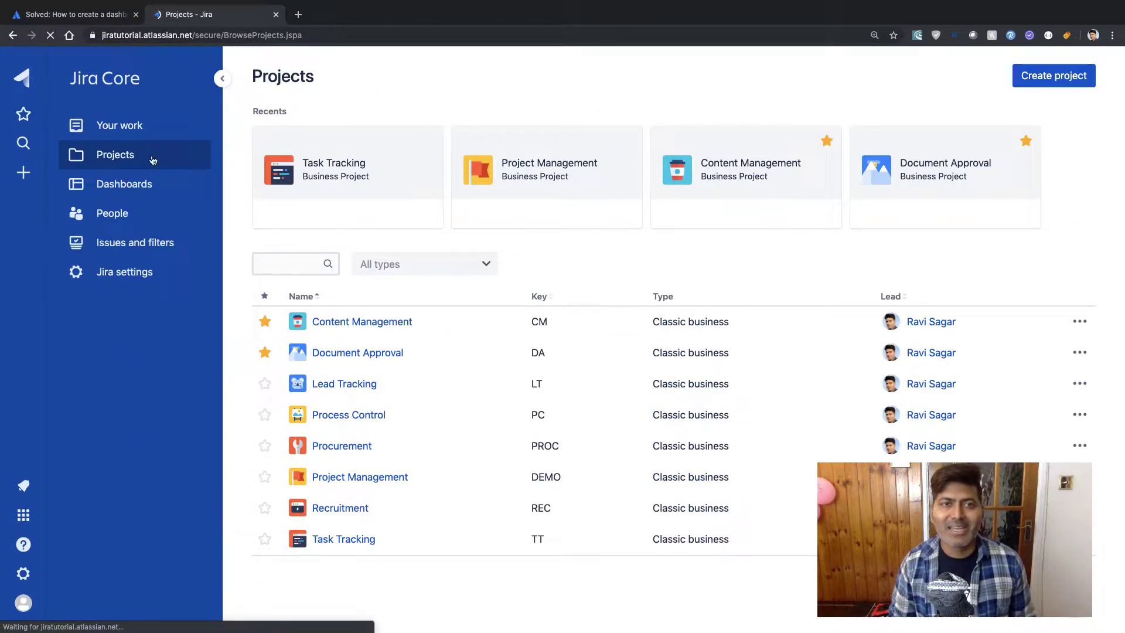
click(125, 188)
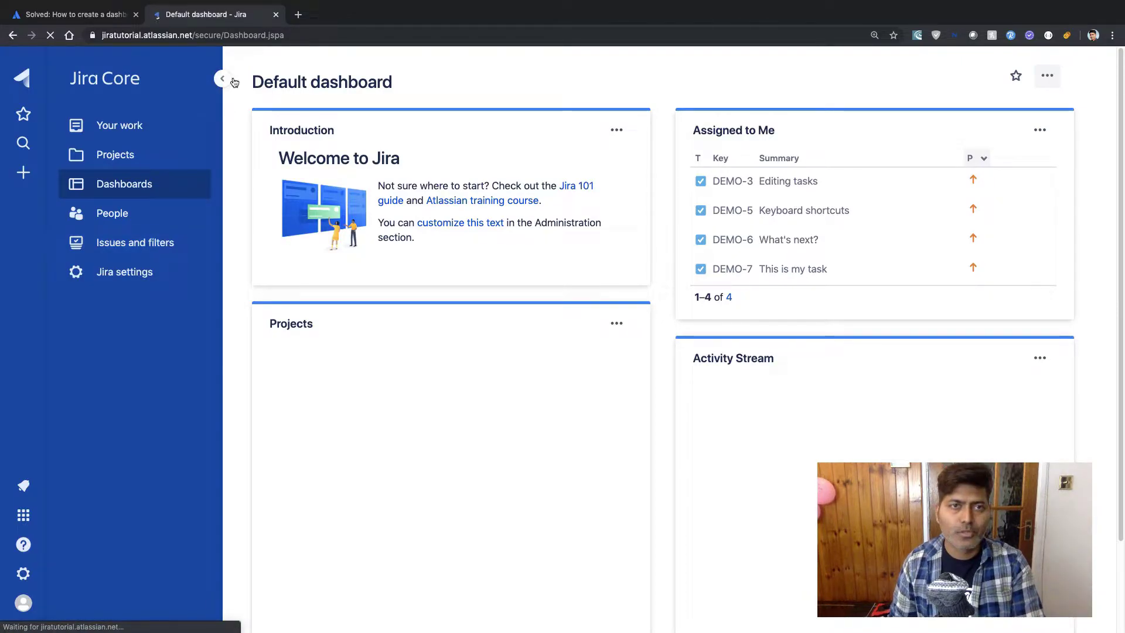
click(223, 79)
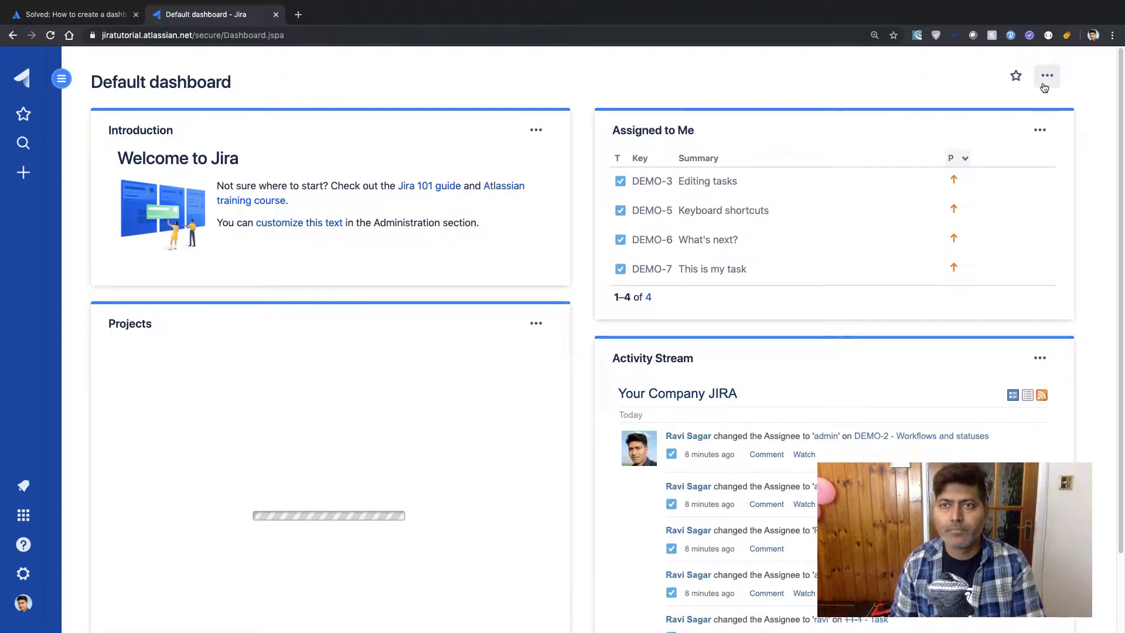
click(1044, 88)
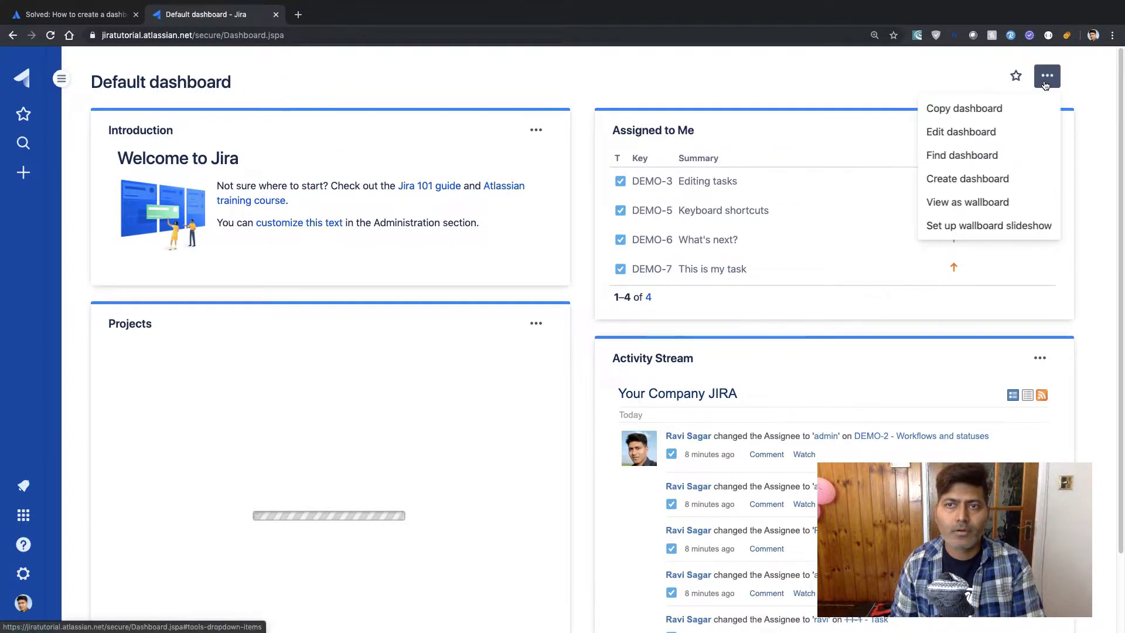
Step: Create a private dashboard named 'My Dashboard'
click(978, 179)
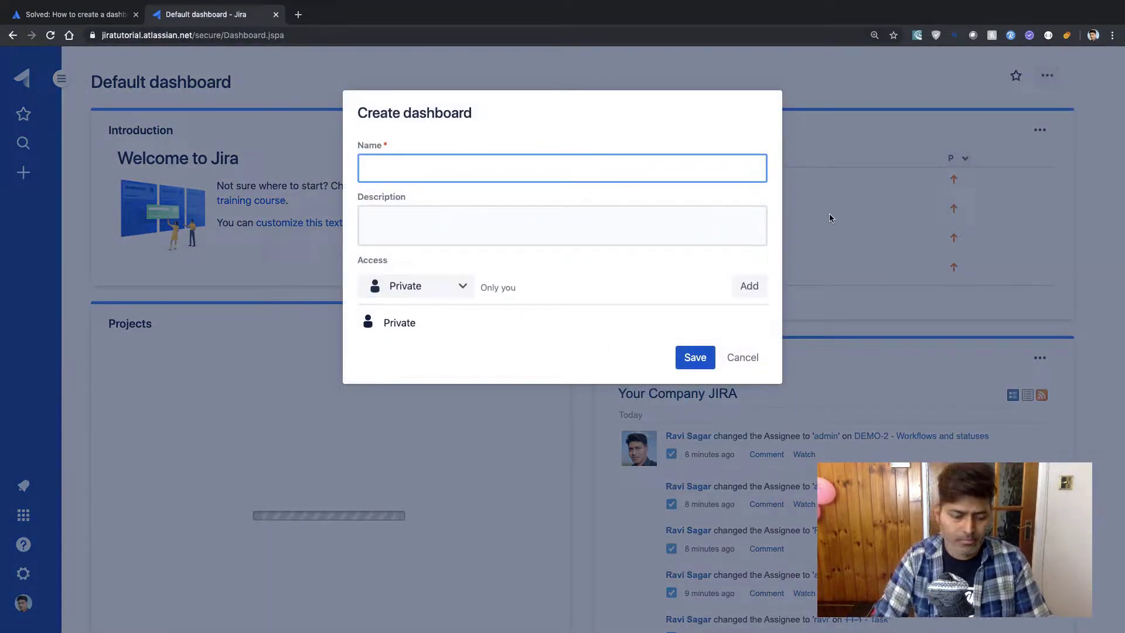
text(My Dashb)
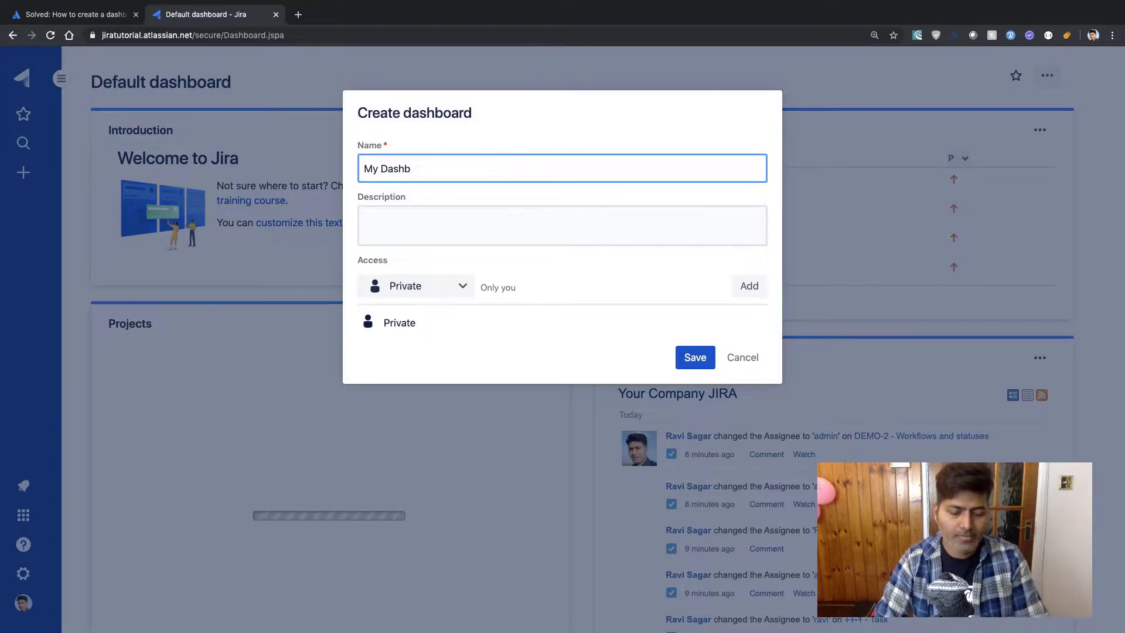
text(oa)
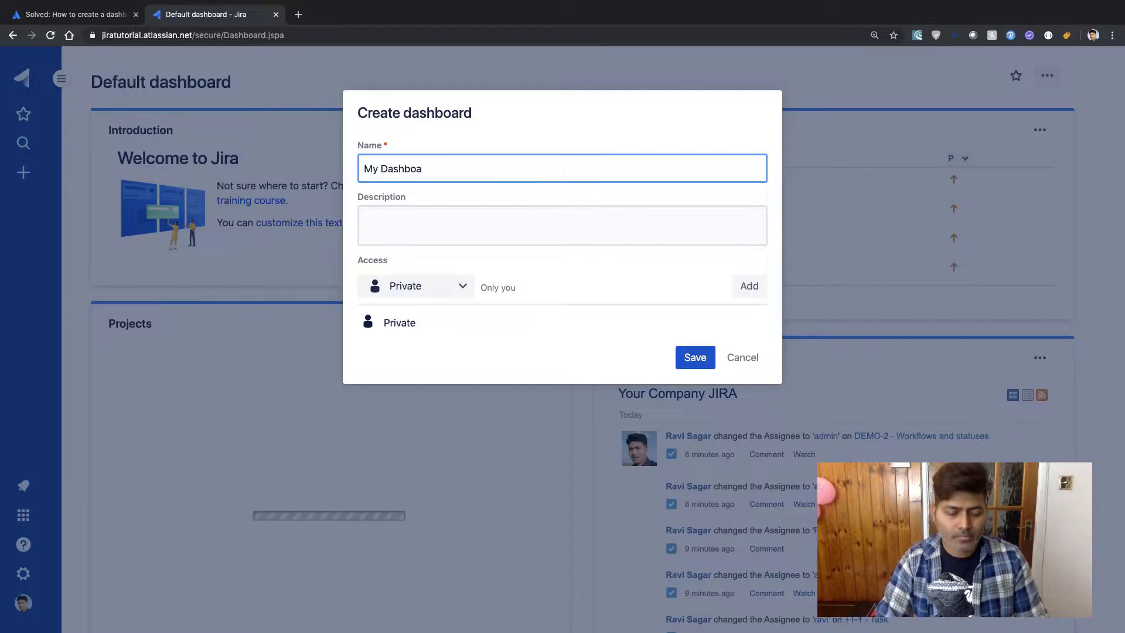
text(rd)
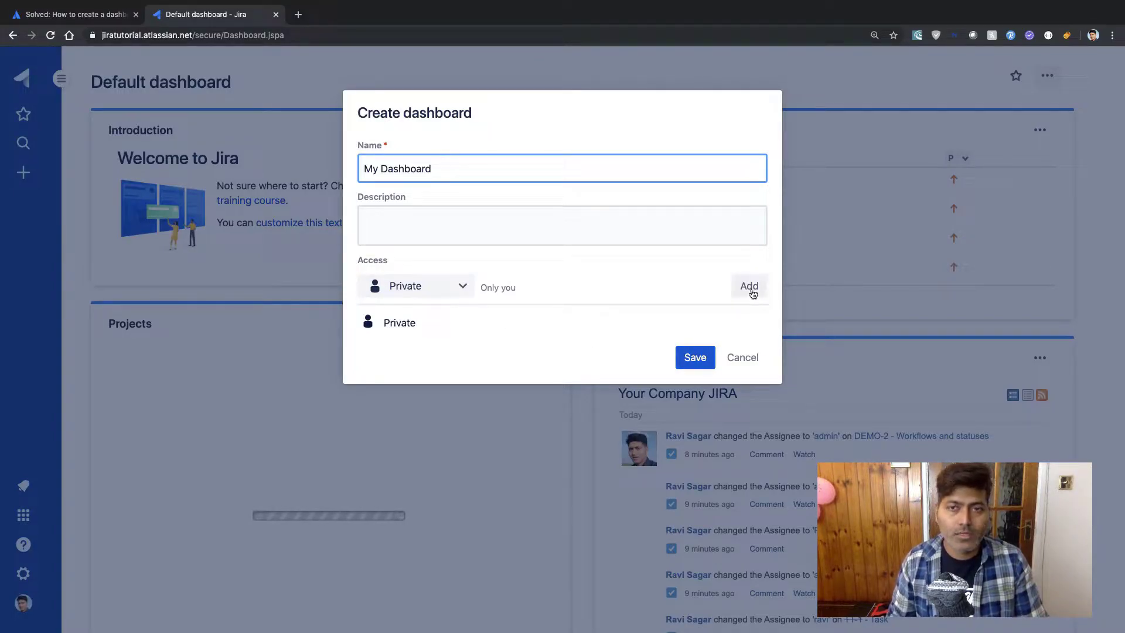
click(697, 358)
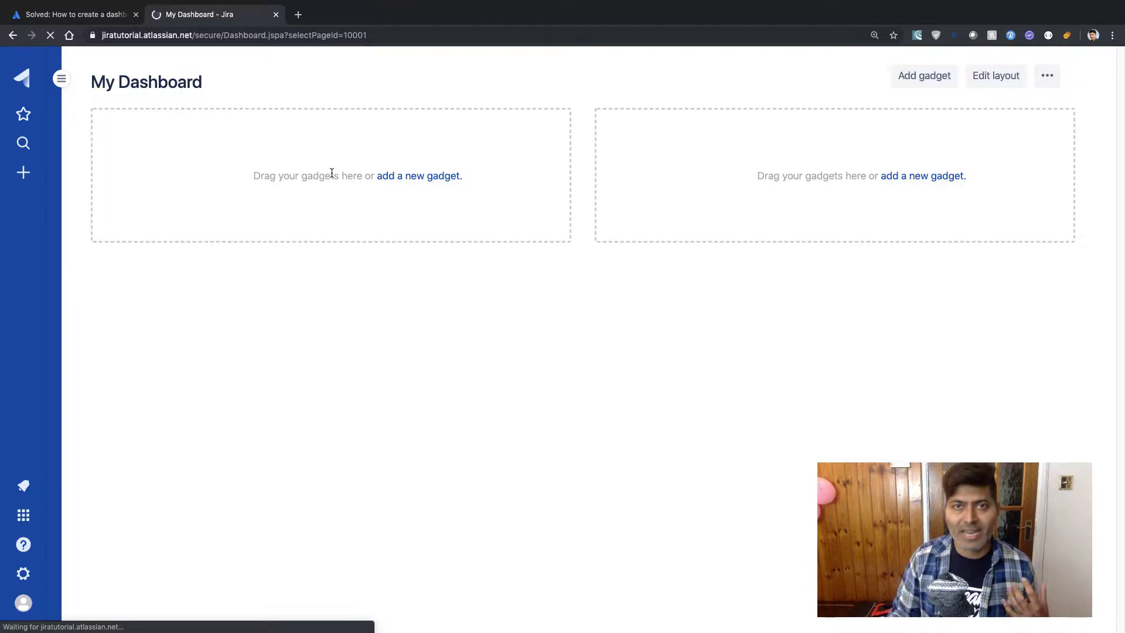
Step: Load the full gadget catalogue and add the Issue Statistics and Pie Chart gadgets
click(439, 179)
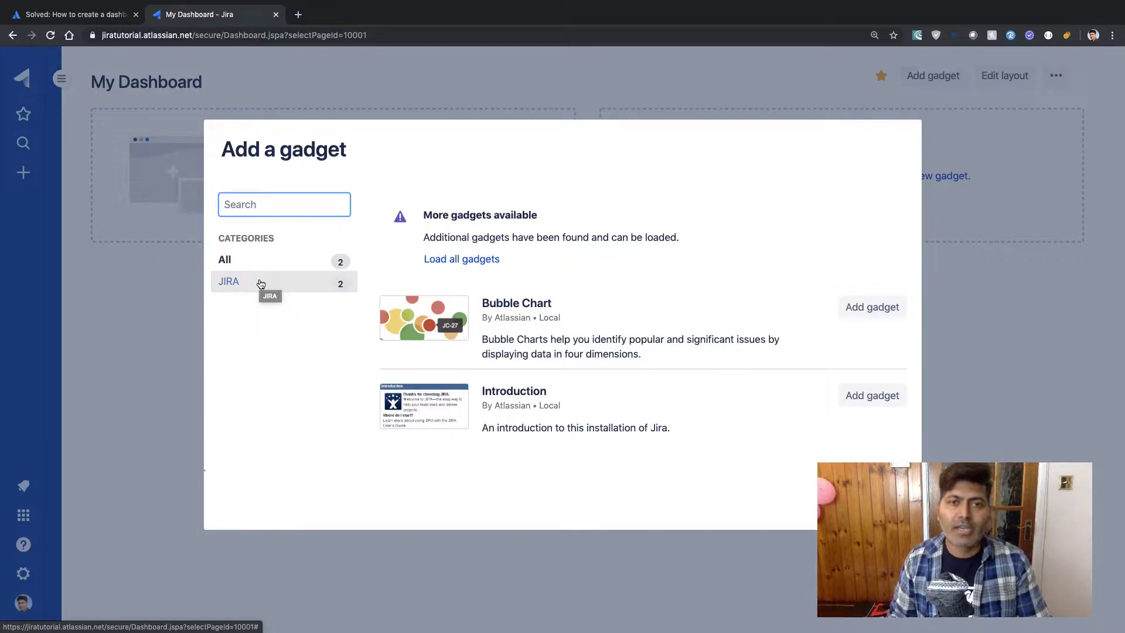
click(459, 261)
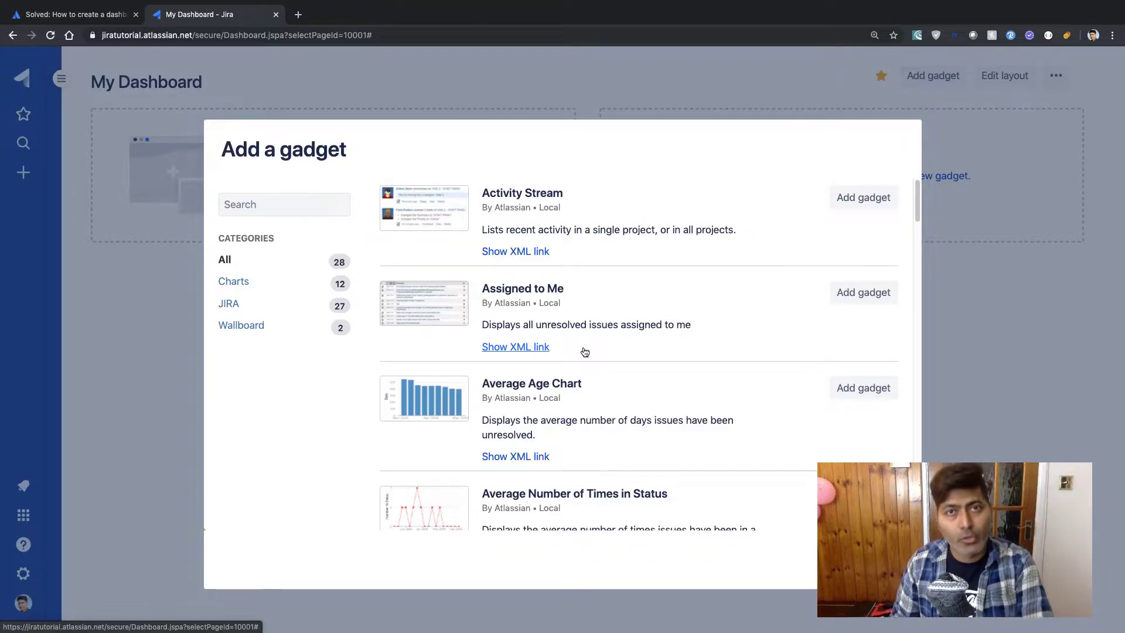
scroll(598, 357, down, 5)
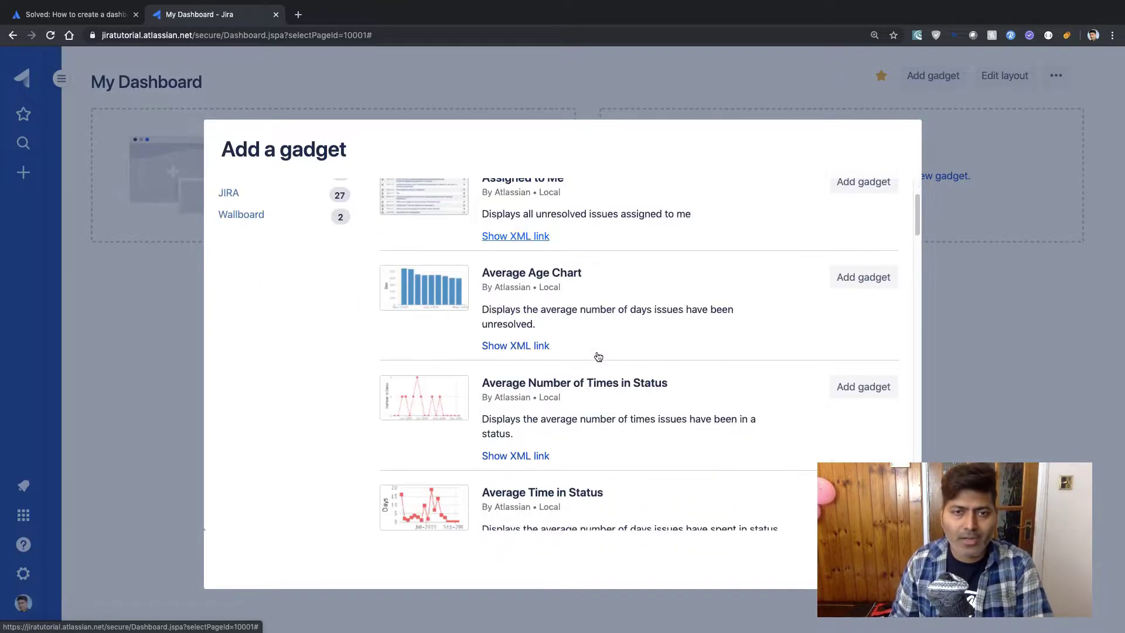
scroll(597, 356, down, 3)
scroll(597, 357, down, 1)
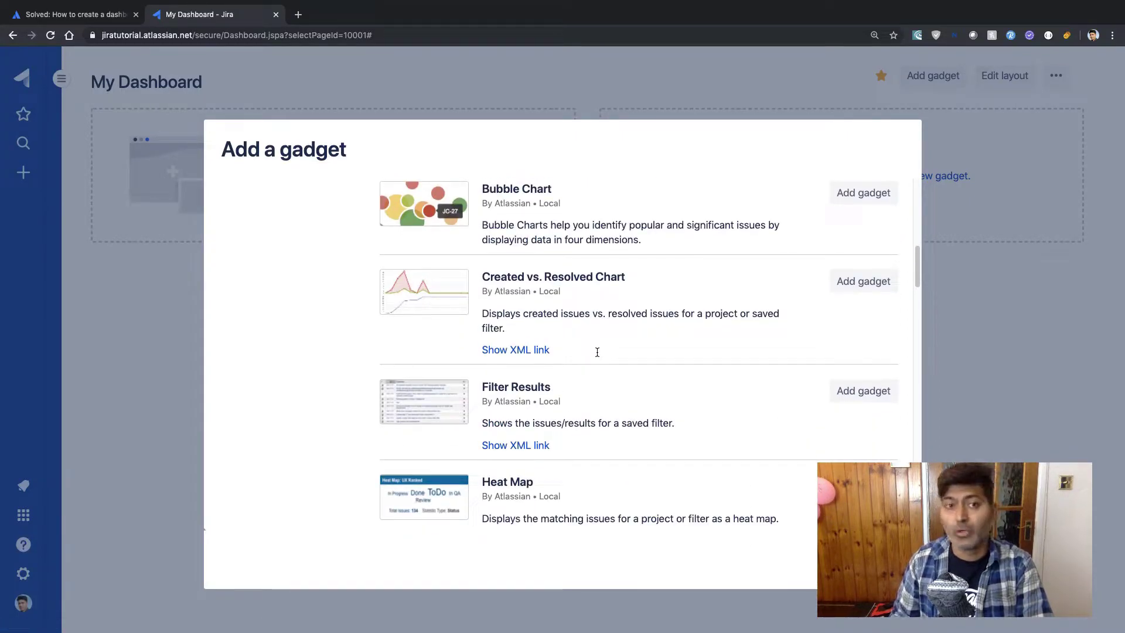
scroll(597, 354, down, 7)
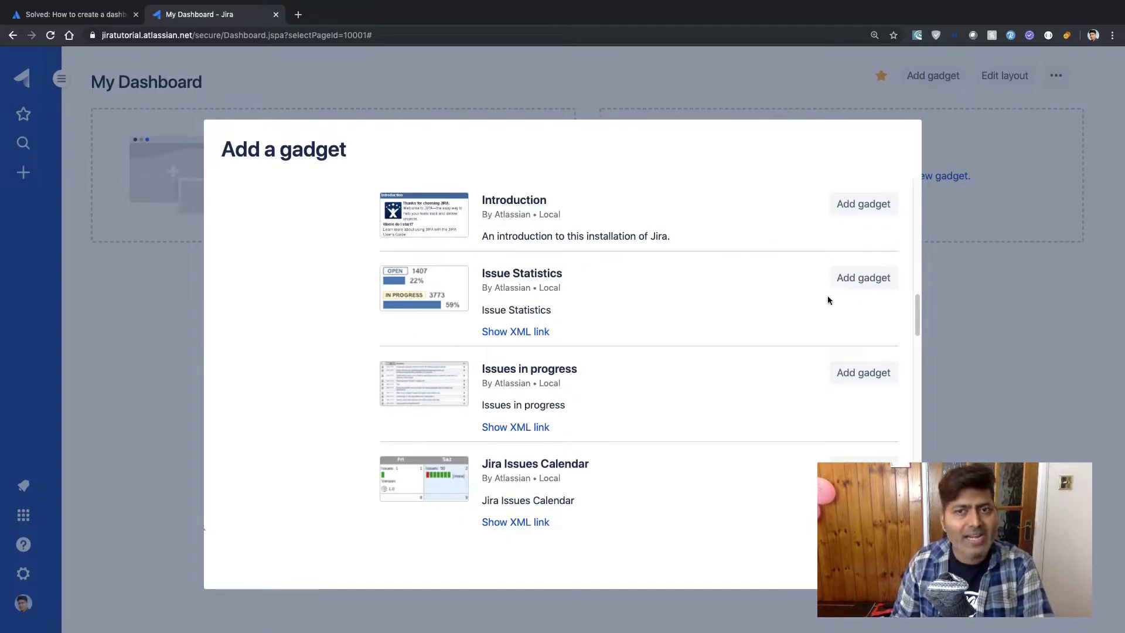
click(858, 280)
scroll(705, 316, down, 2)
scroll(705, 320, down, 5)
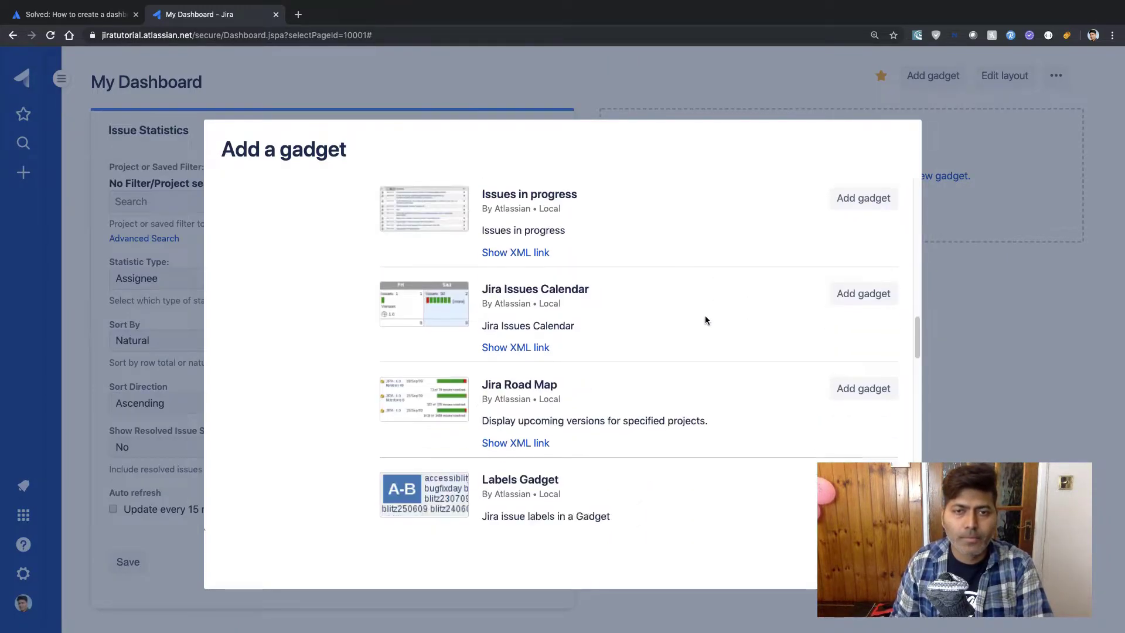
click(861, 380)
Step: Add the Two Dimensional Filter Statistics and Workload Pie Chart gadgets
scroll(712, 386, down, 8)
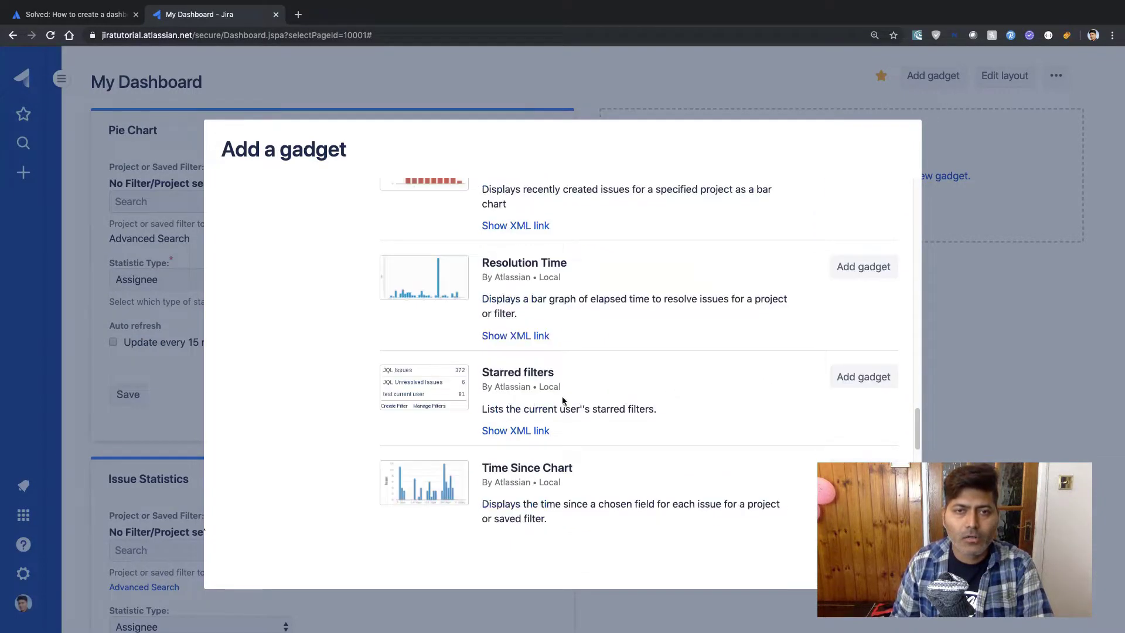
scroll(639, 395, down, 6)
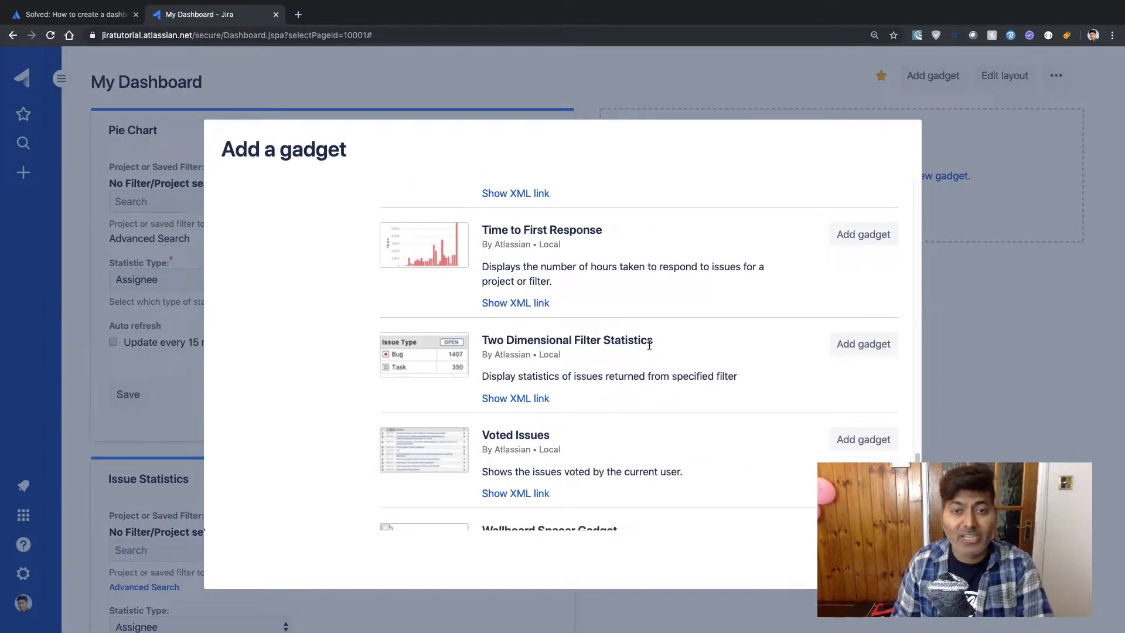
click(860, 347)
scroll(740, 374, down, 2)
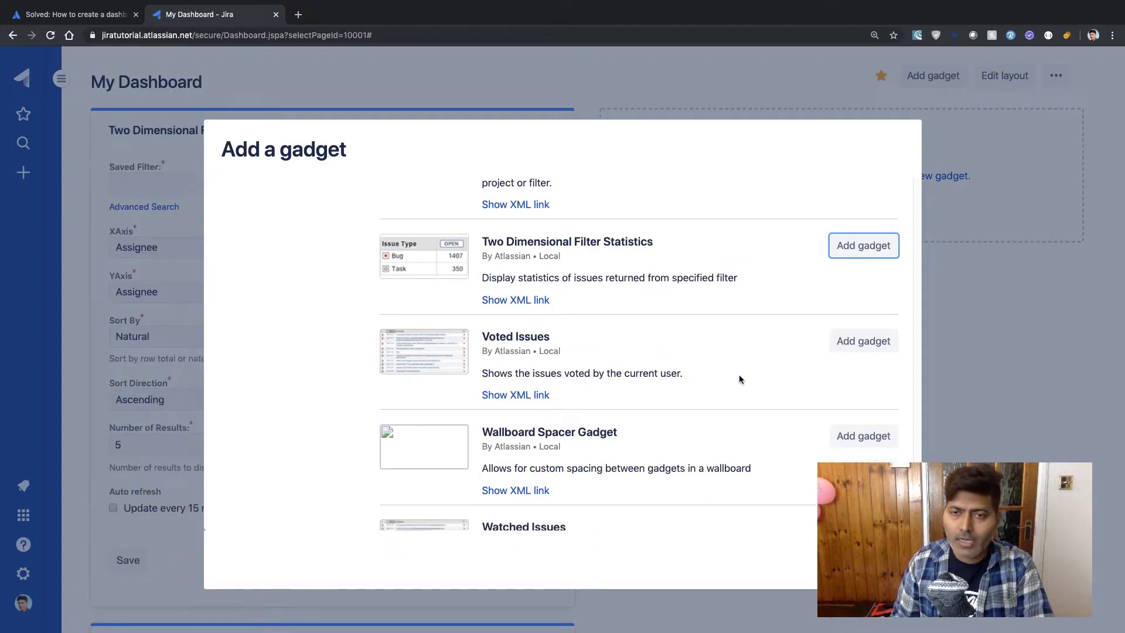
scroll(739, 375, down, 4)
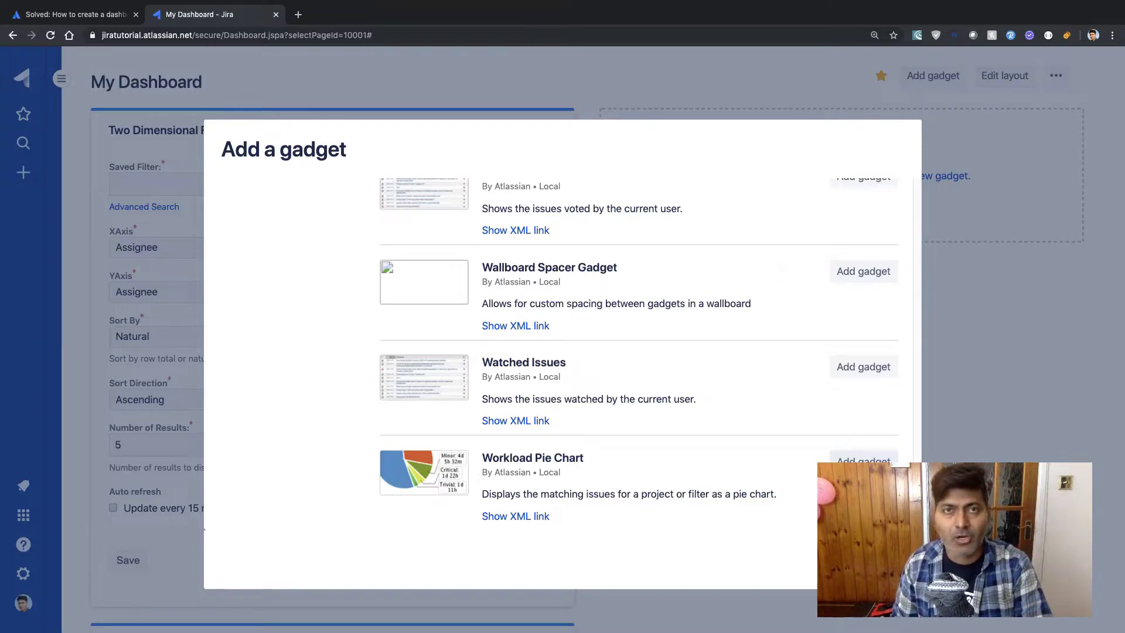
click(863, 462)
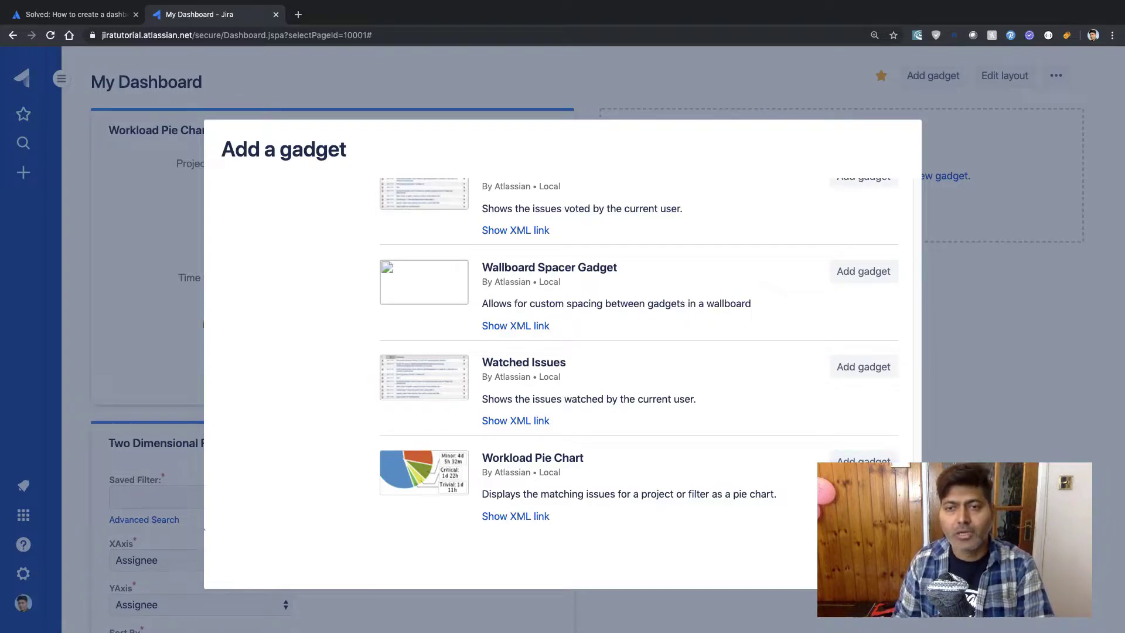
key(Escape)
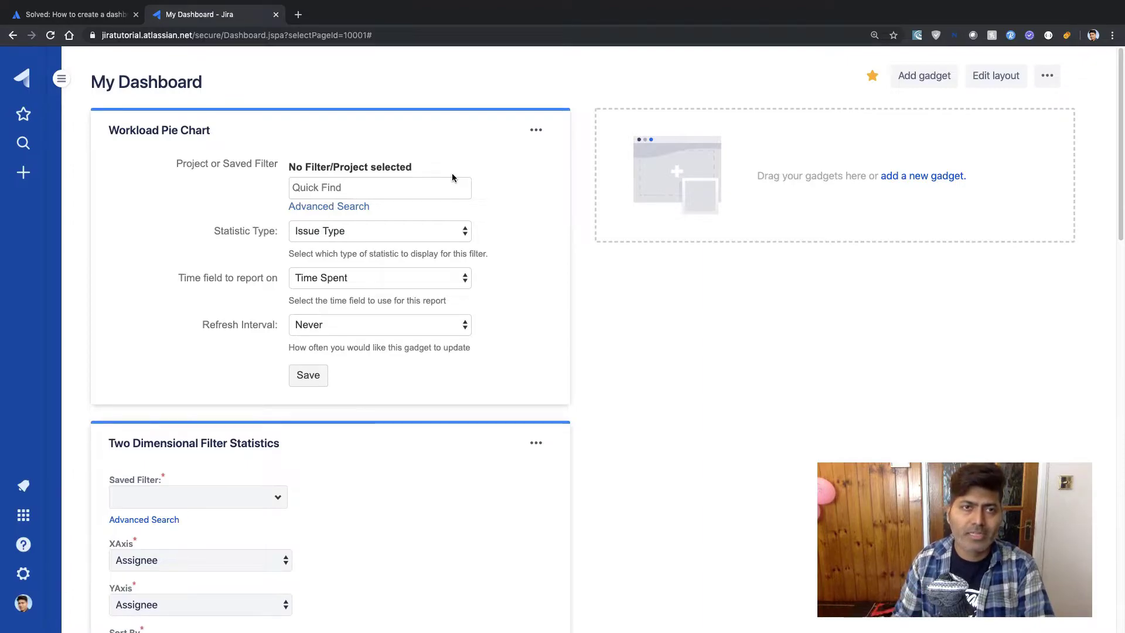
Step: Set the Workload Pie Chart to Assignee statistic and Original Estimate time field
click(387, 186)
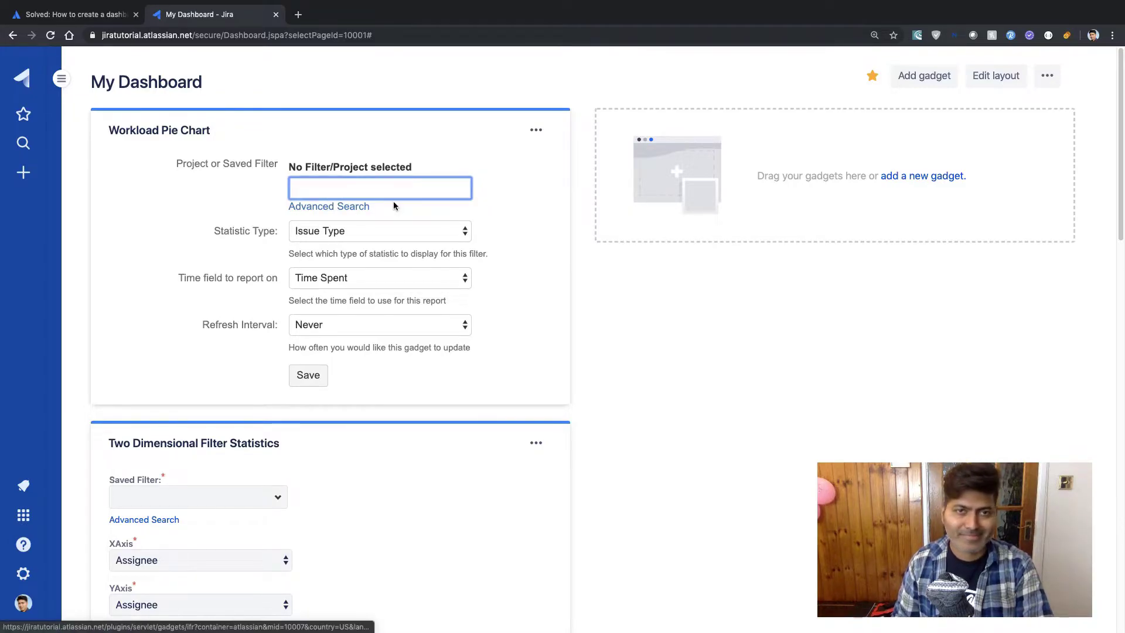
click(379, 232)
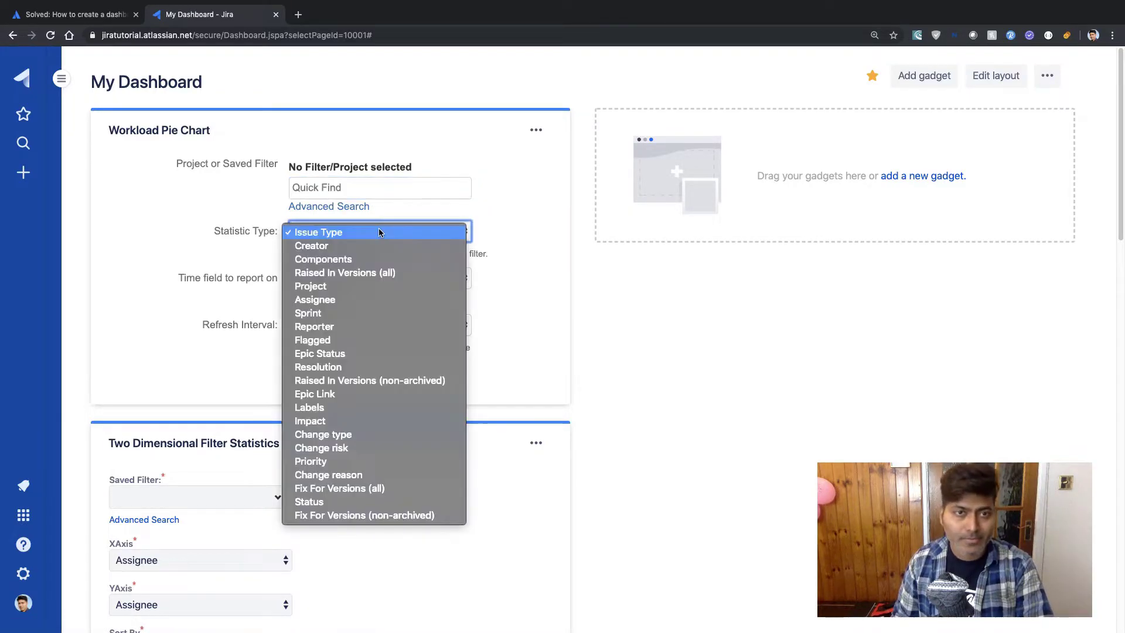
click(347, 302)
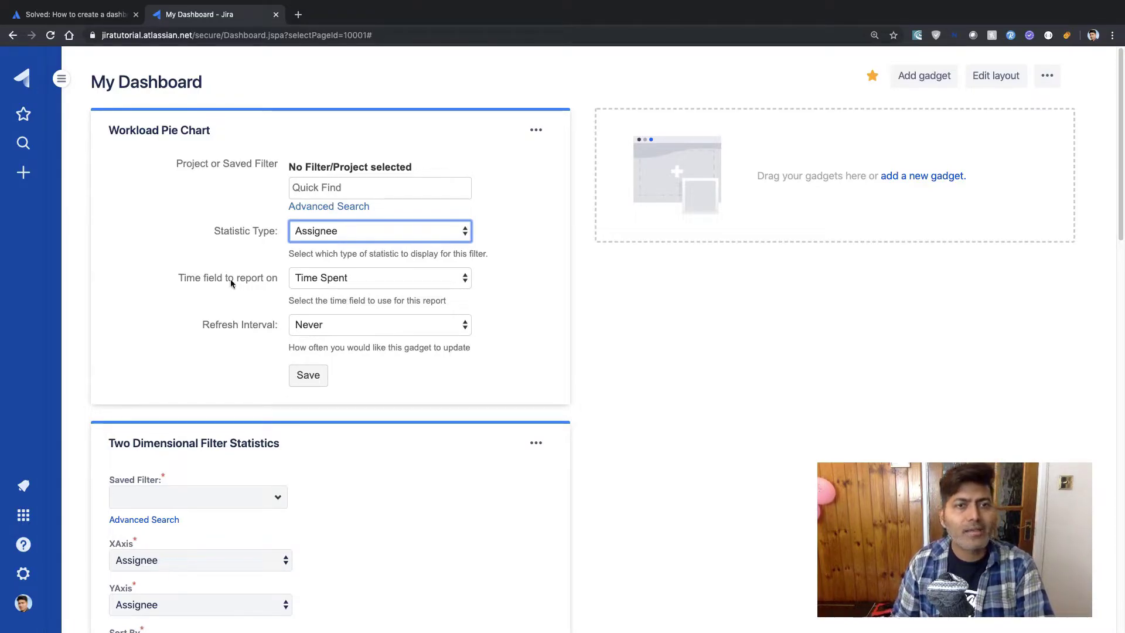
click(413, 279)
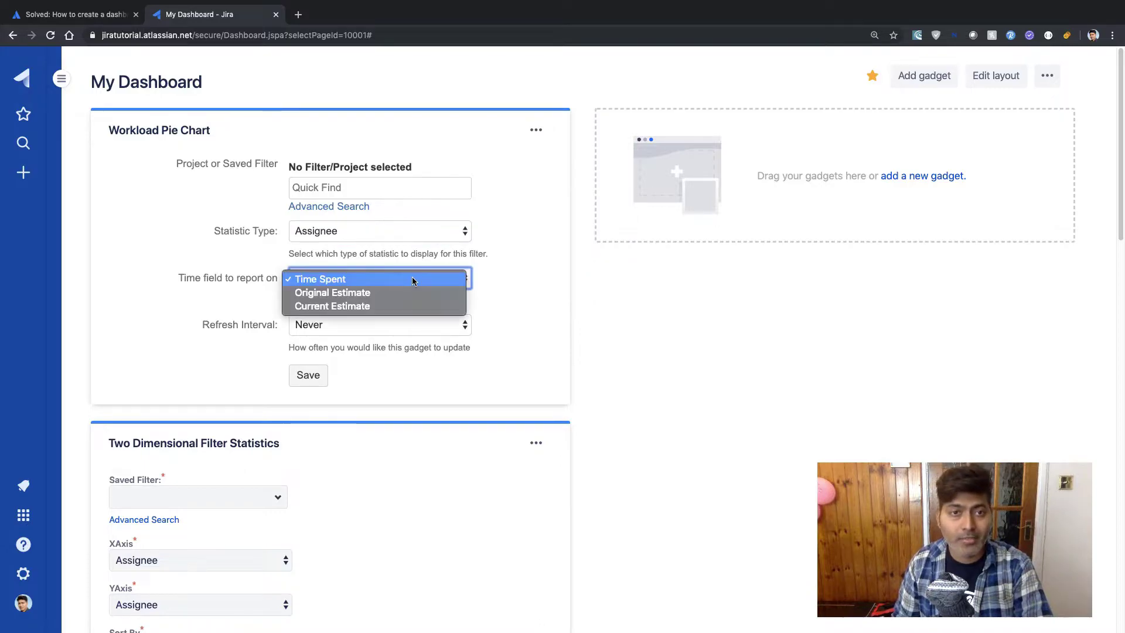
click(354, 298)
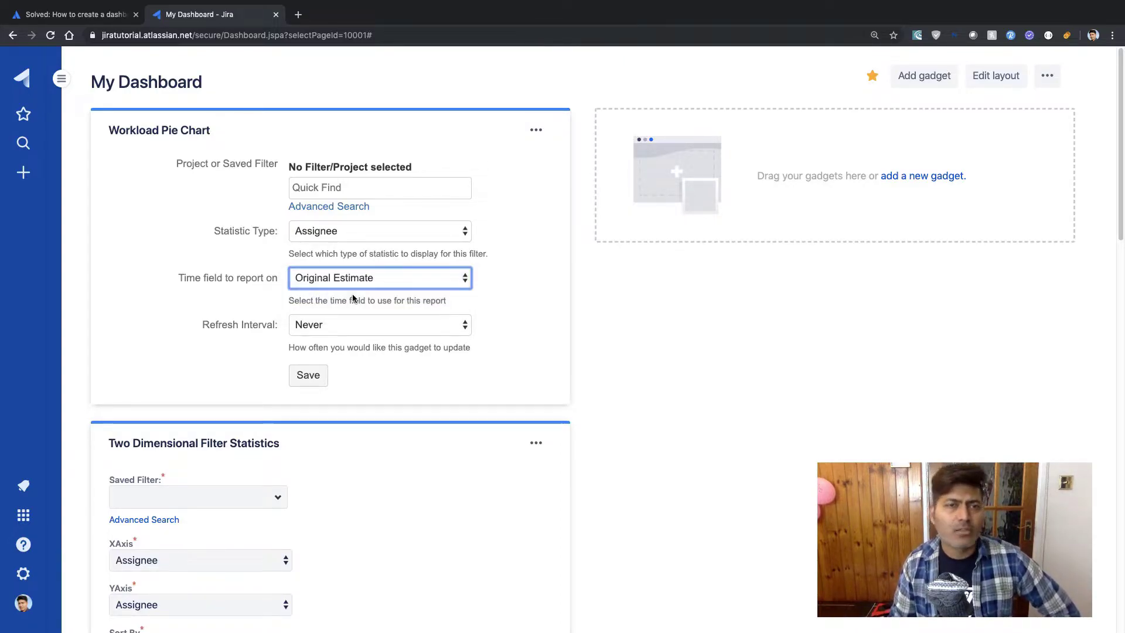
Step: Save the pie chart settings and open the full Filter or Project Picker
click(308, 375)
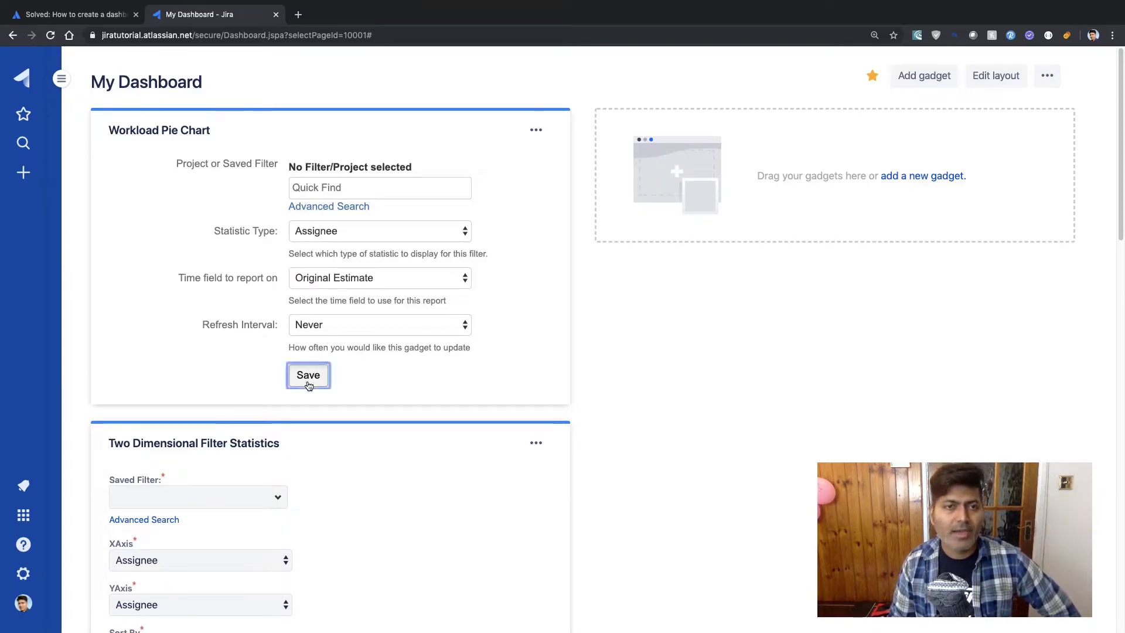
click(383, 186)
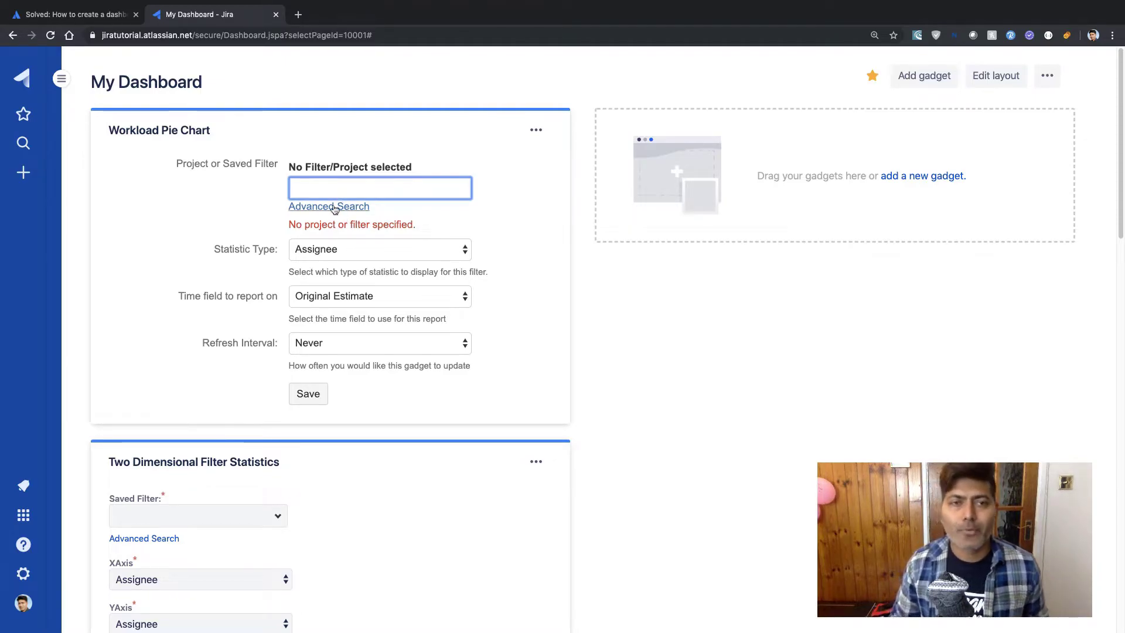
click(329, 207)
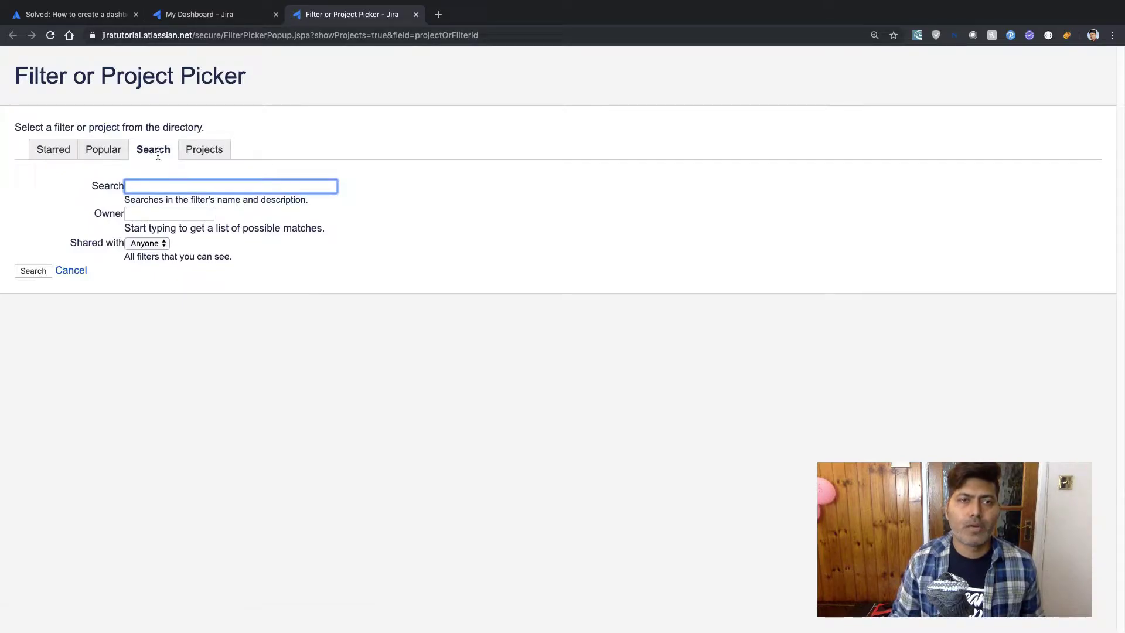
Step: Browse the picker's saved filters and projects, then close the picker tab
click(36, 270)
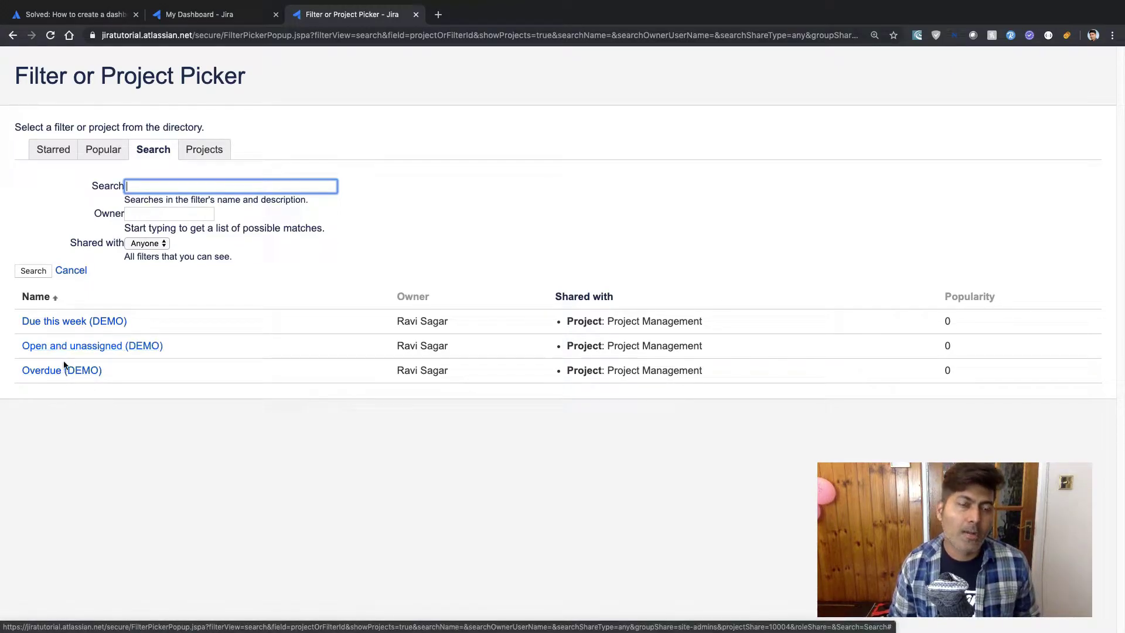
click(204, 154)
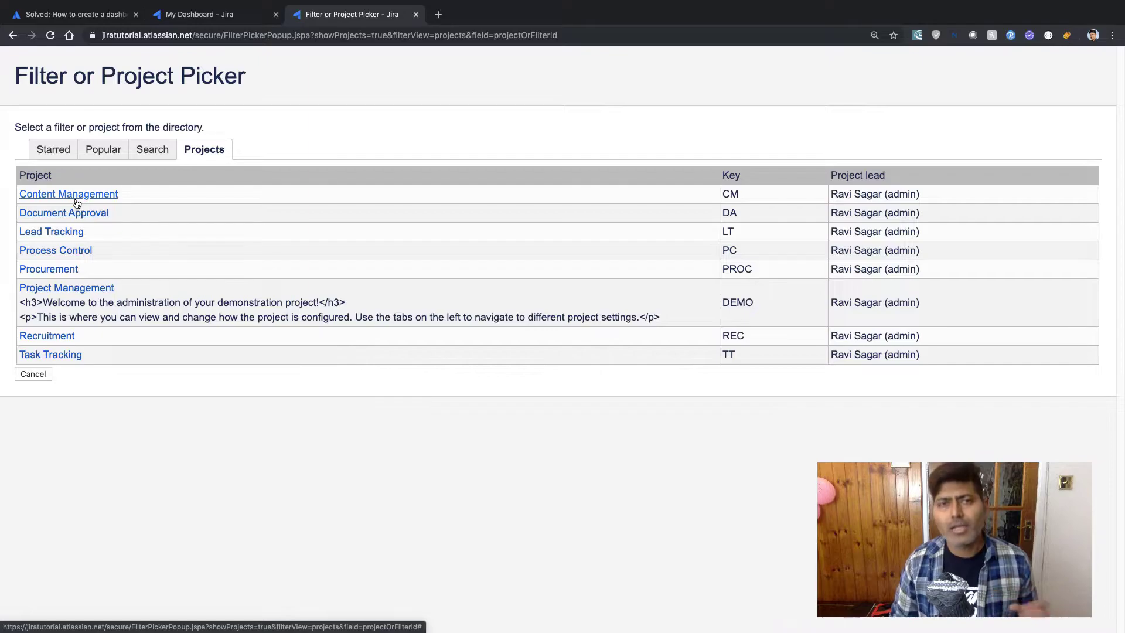
click(416, 14)
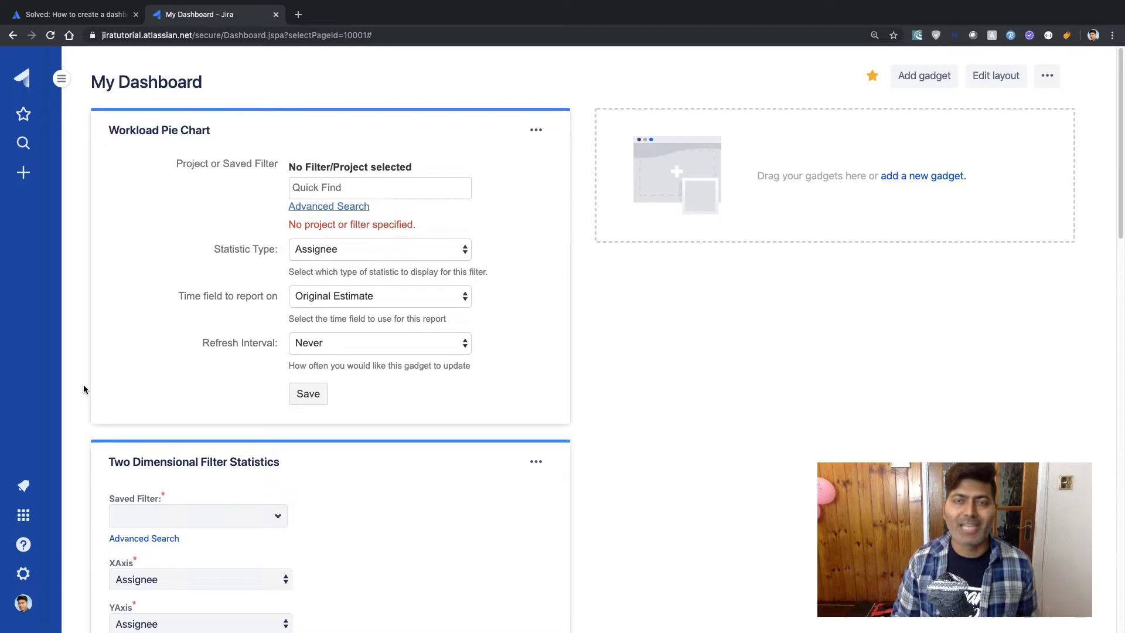
Step: Cancel a started new issue, then list all 11 issues in the issue search
click(26, 172)
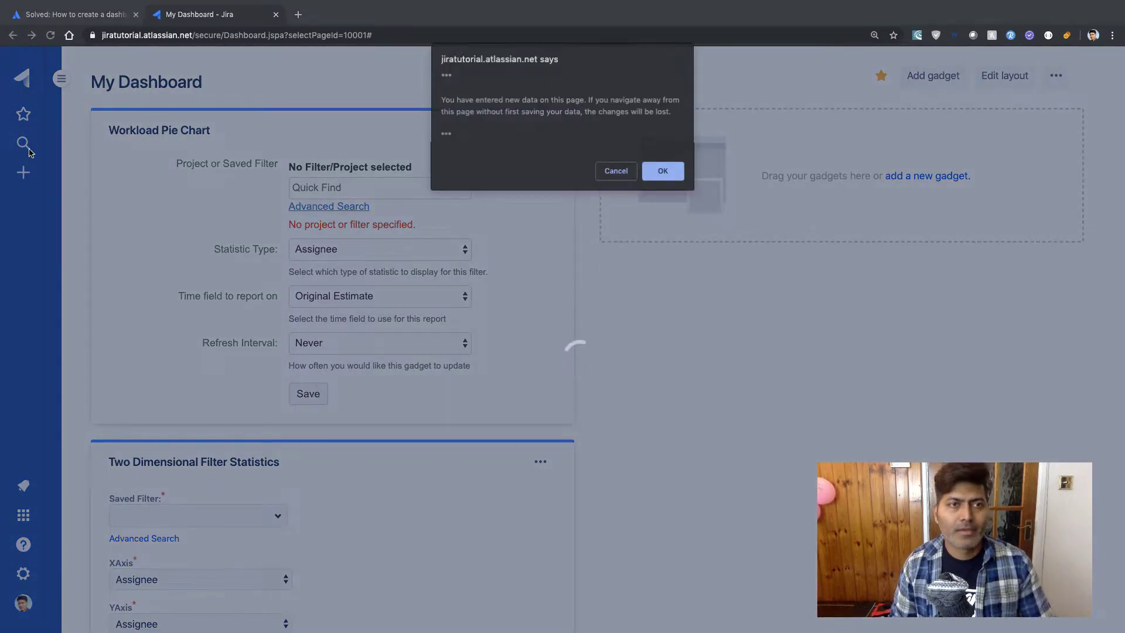
click(663, 171)
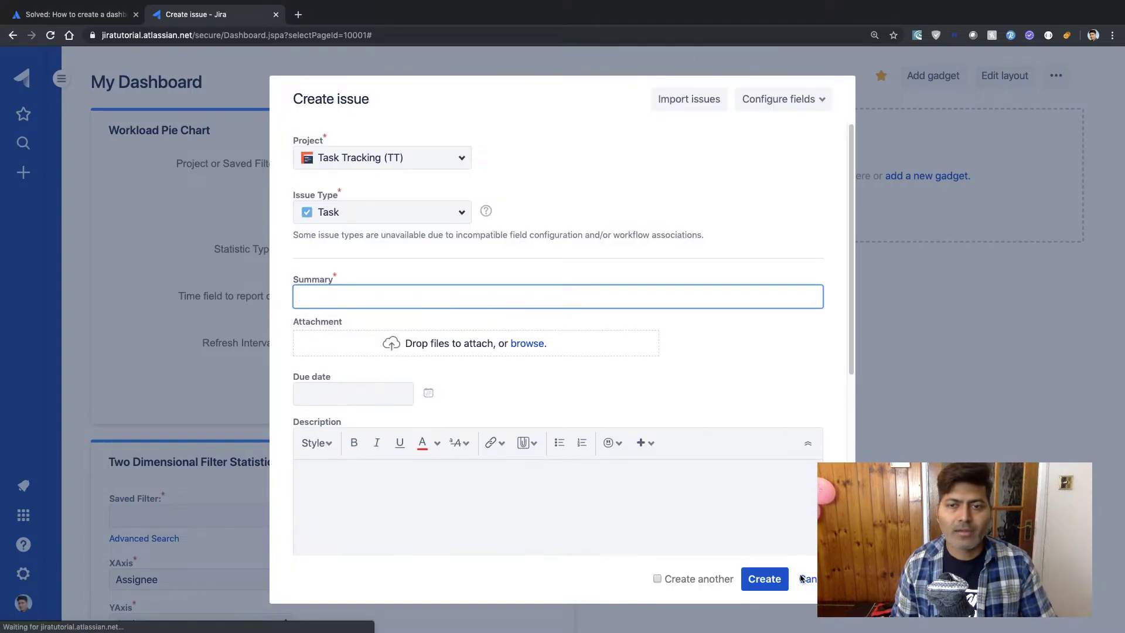
click(651, 175)
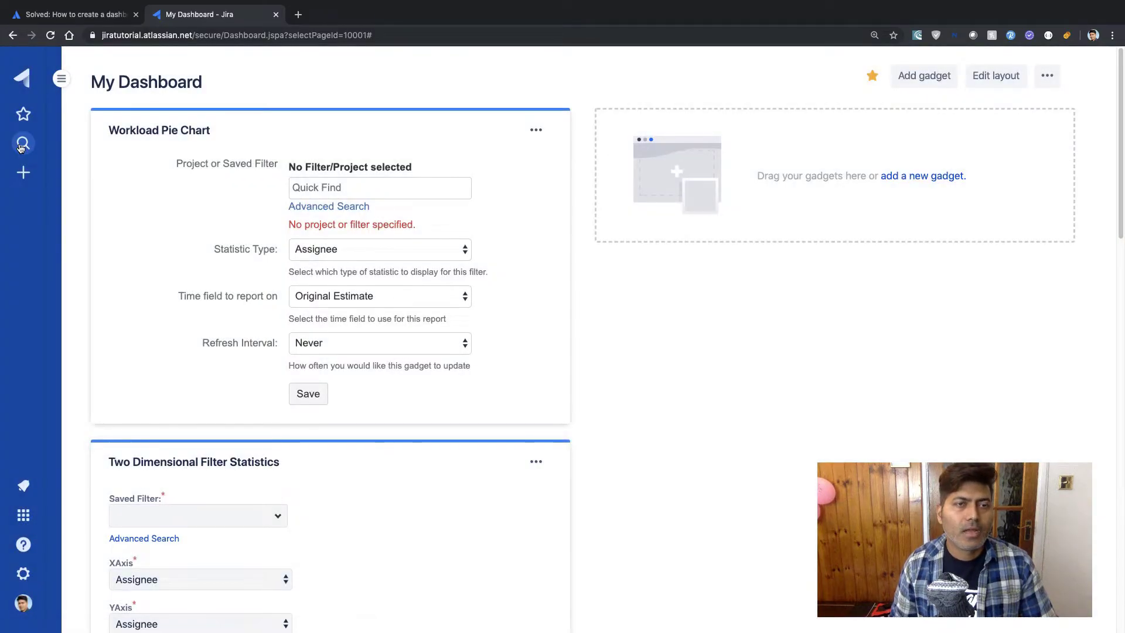
click(22, 145)
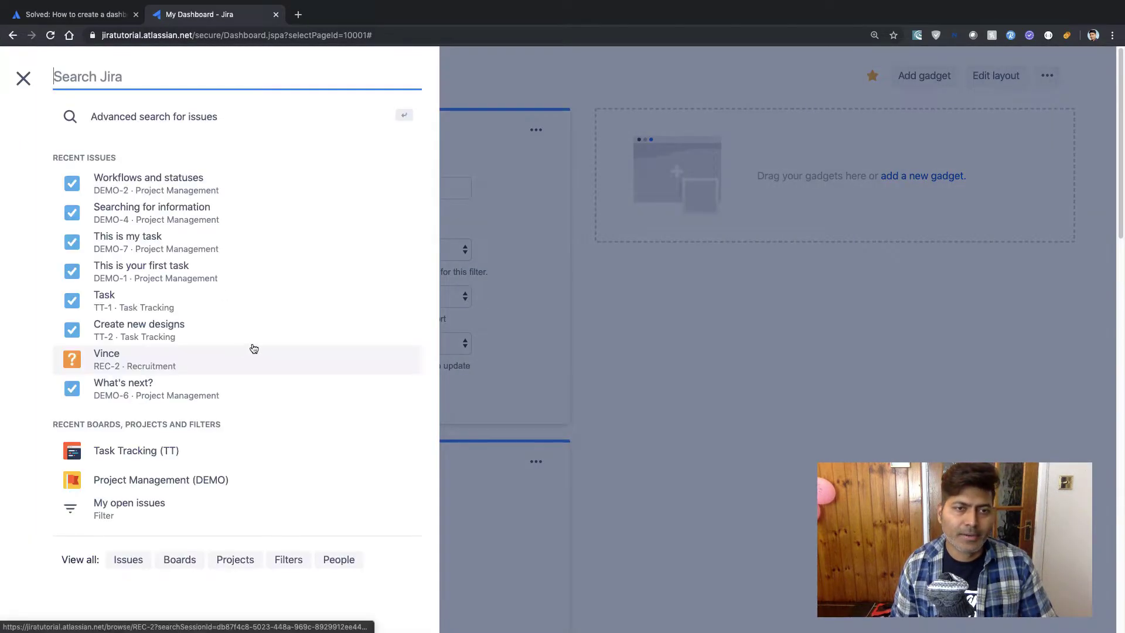
click(128, 562)
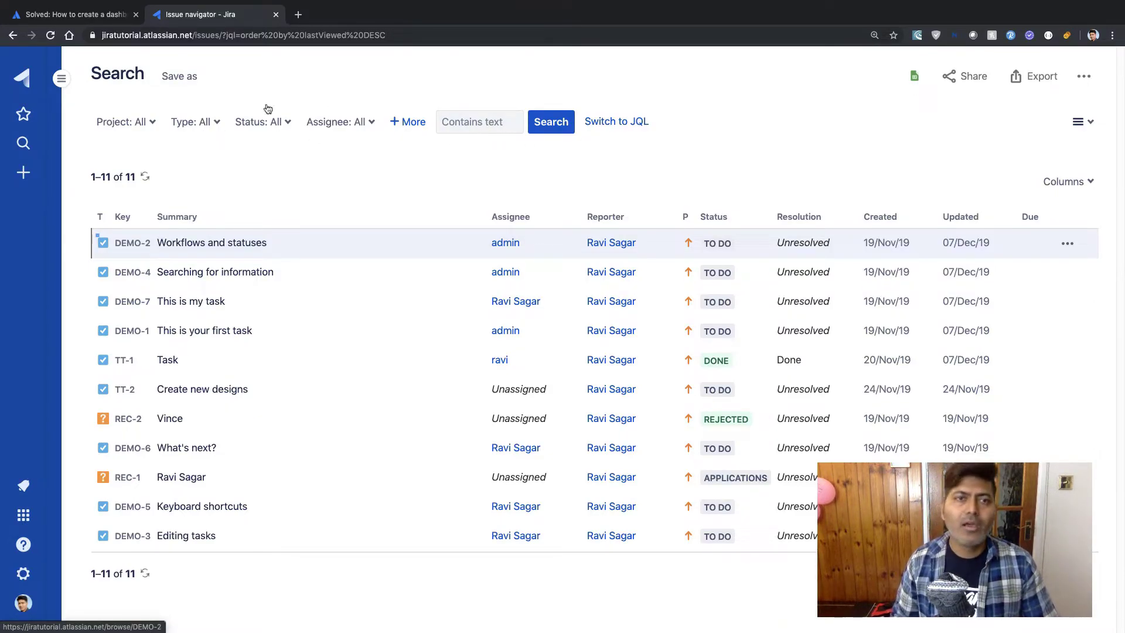
Step: Save the current search of all 11 issues as a filter named 'All issues'
click(192, 82)
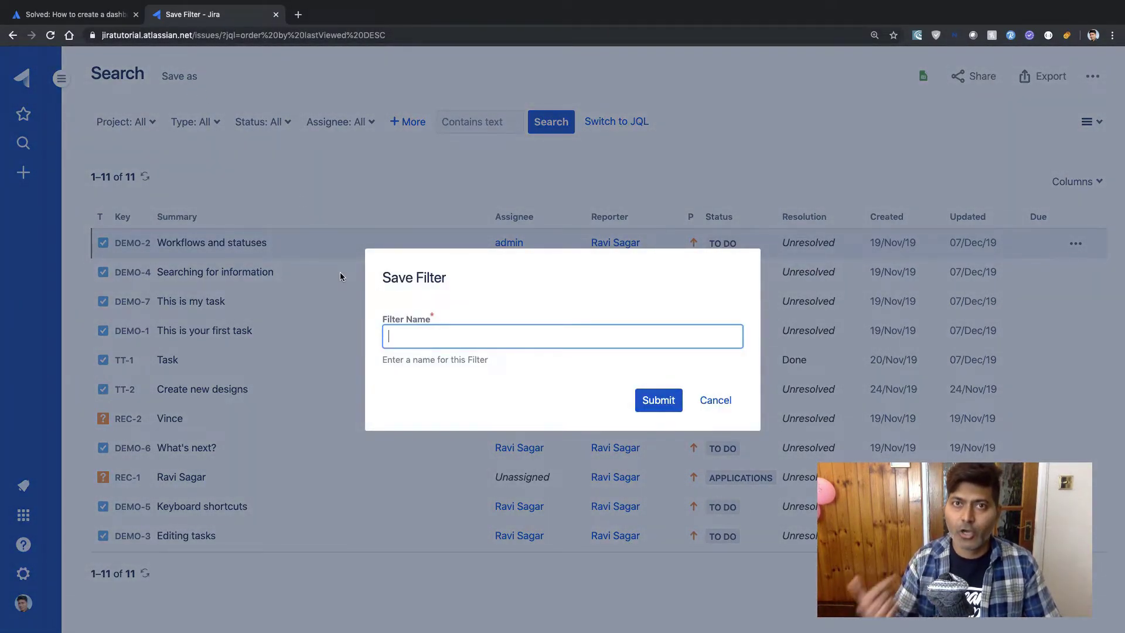
text(A)
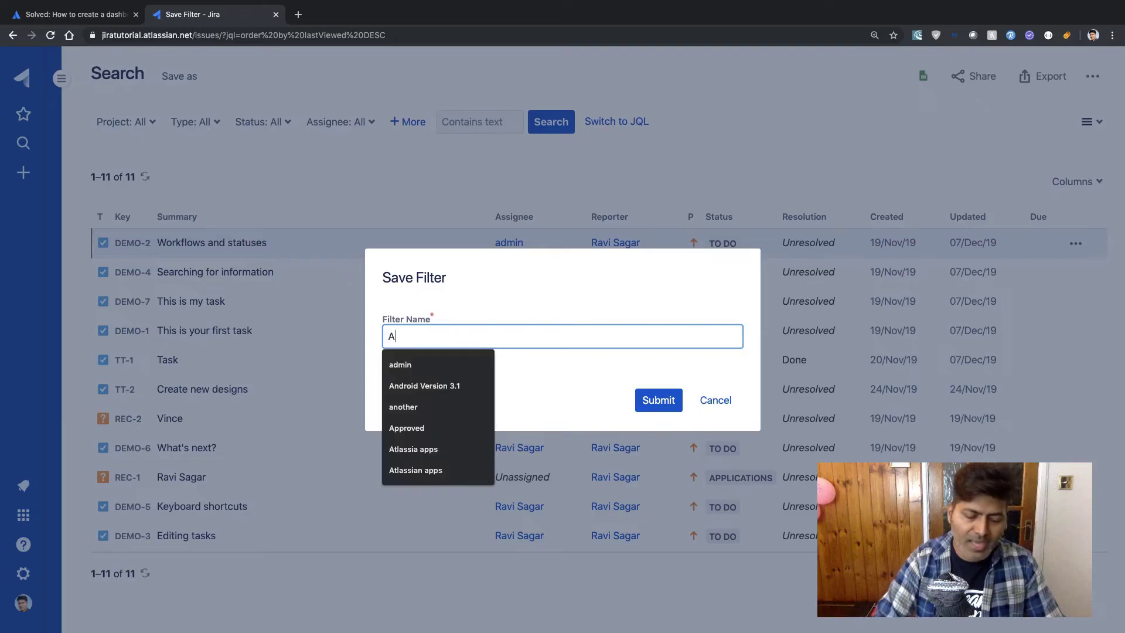
text(ll issues)
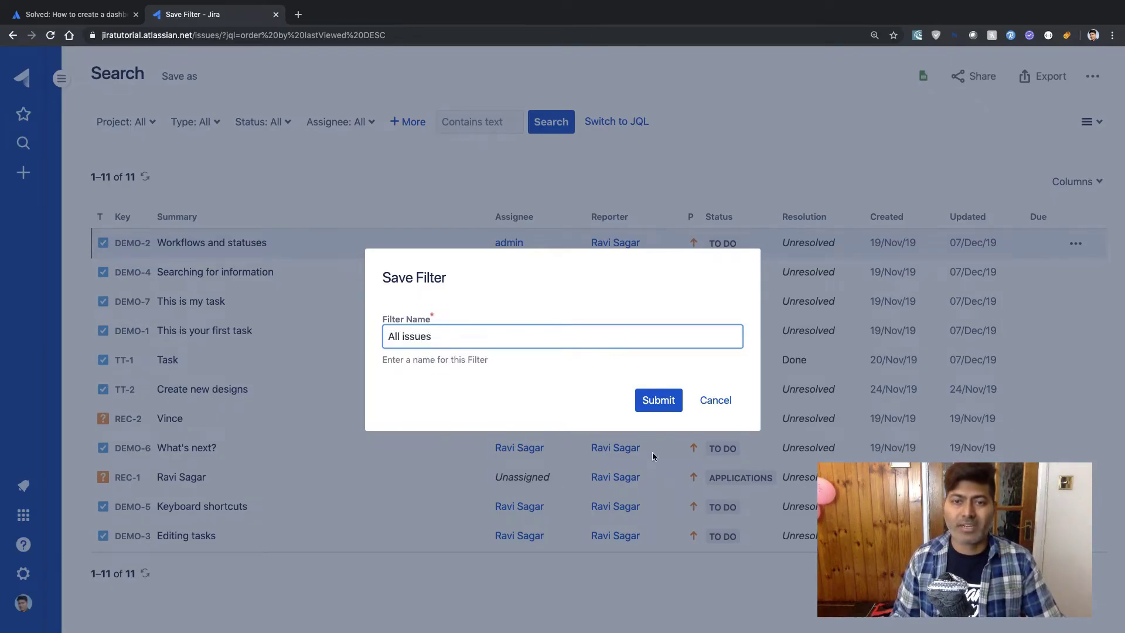
click(665, 399)
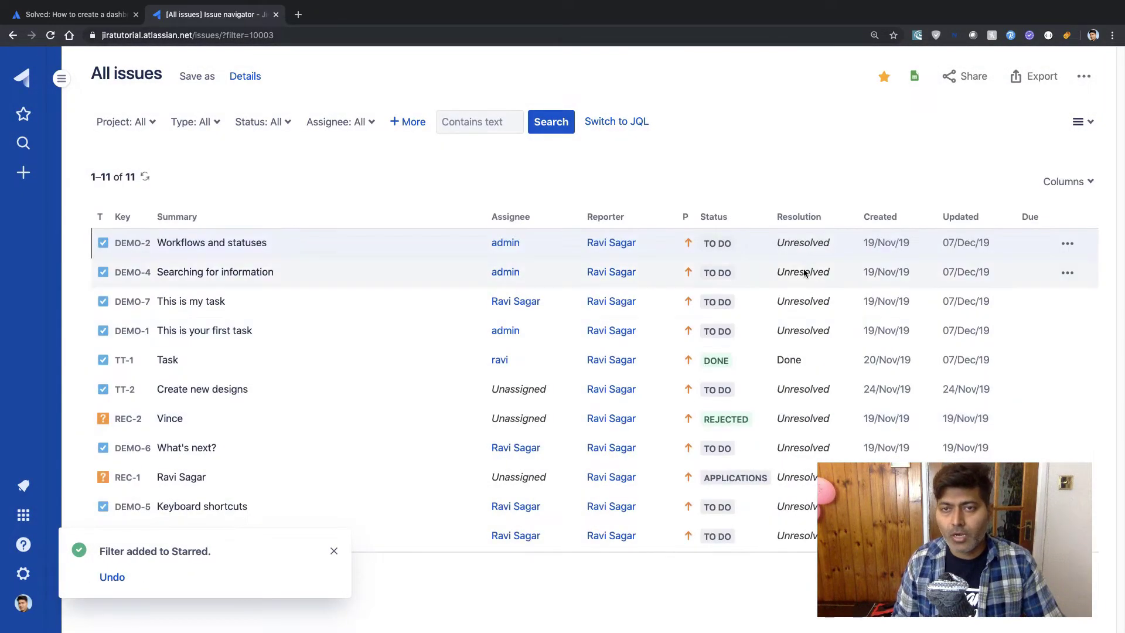
drag(813, 241, 817, 374)
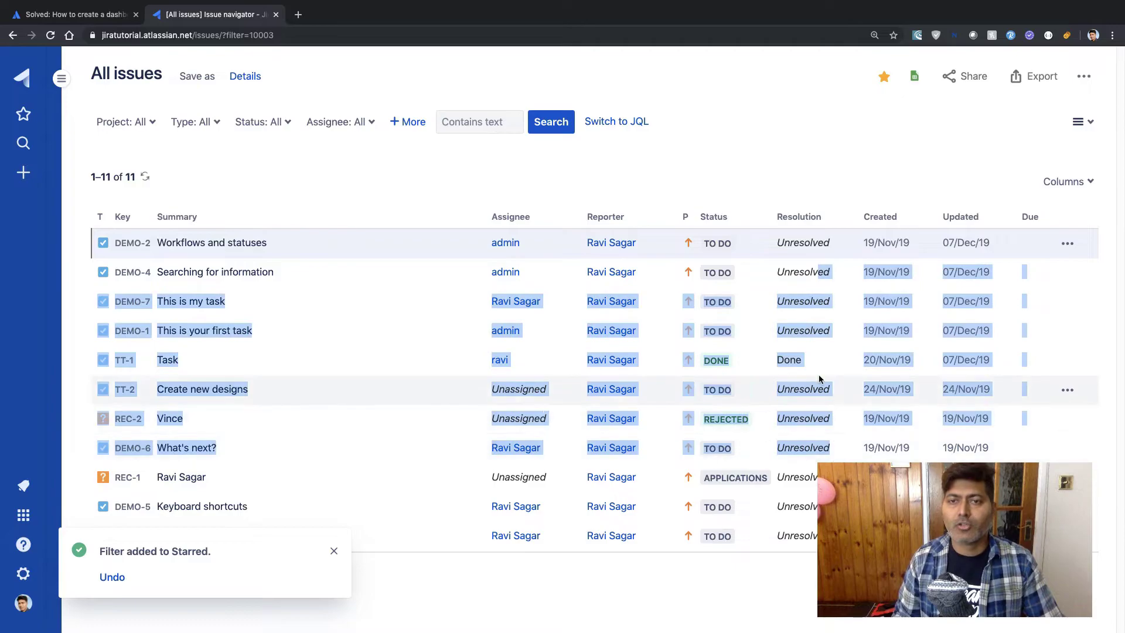
click(818, 381)
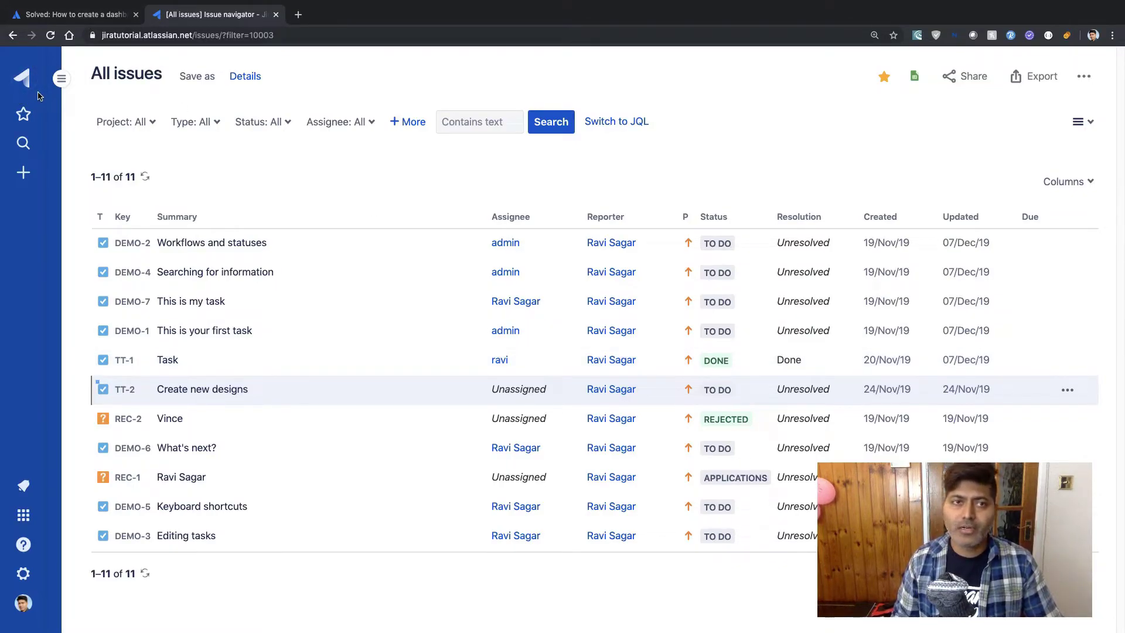
Step: Back on My Dashboard, pick the All issues filter for the Workload Pie Chart
click(61, 79)
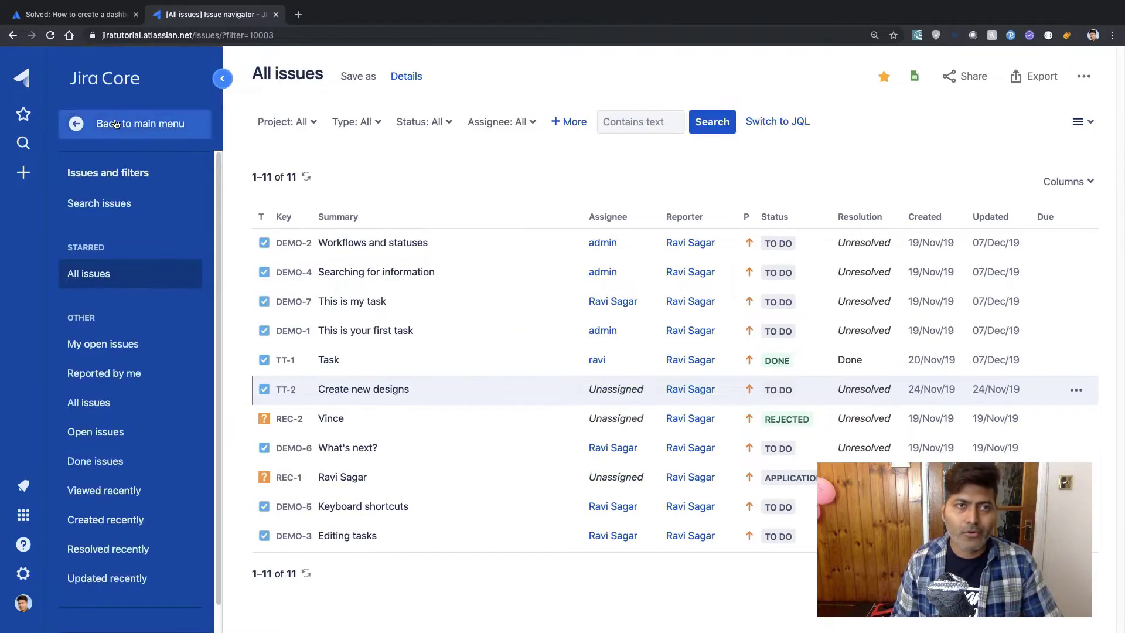
click(78, 124)
click(111, 183)
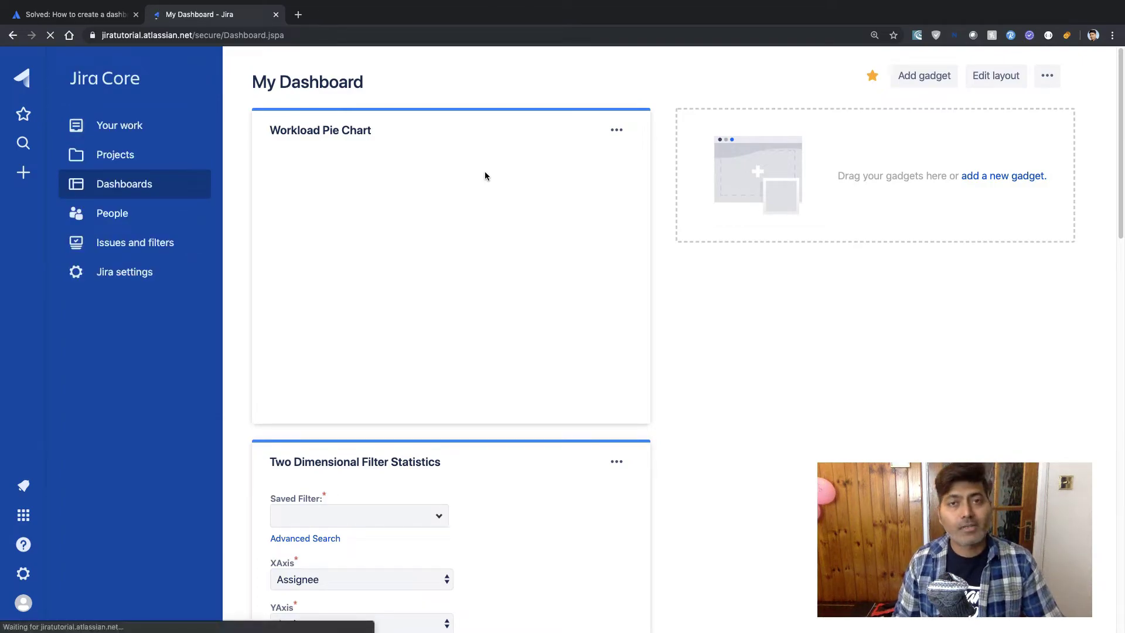
click(493, 188)
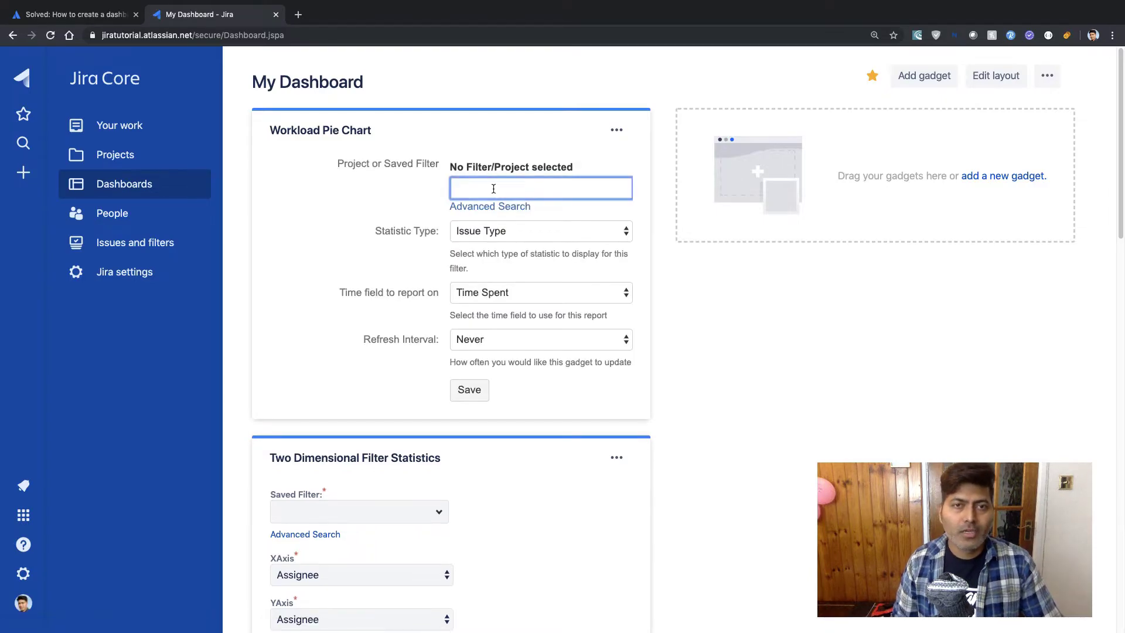
click(225, 79)
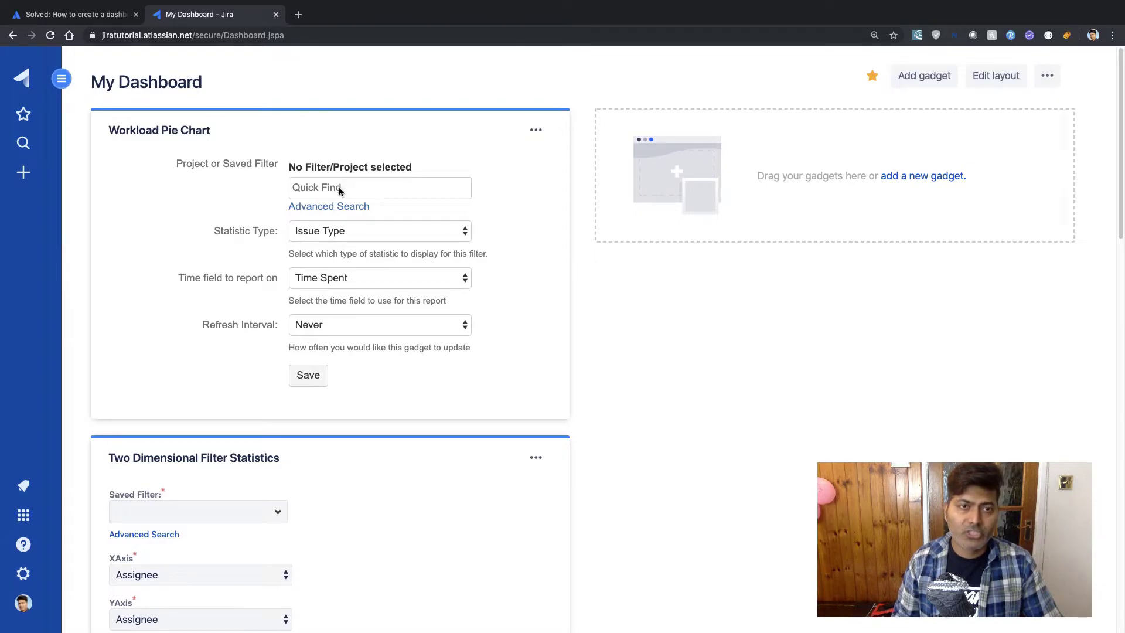
click(339, 188)
text(al)
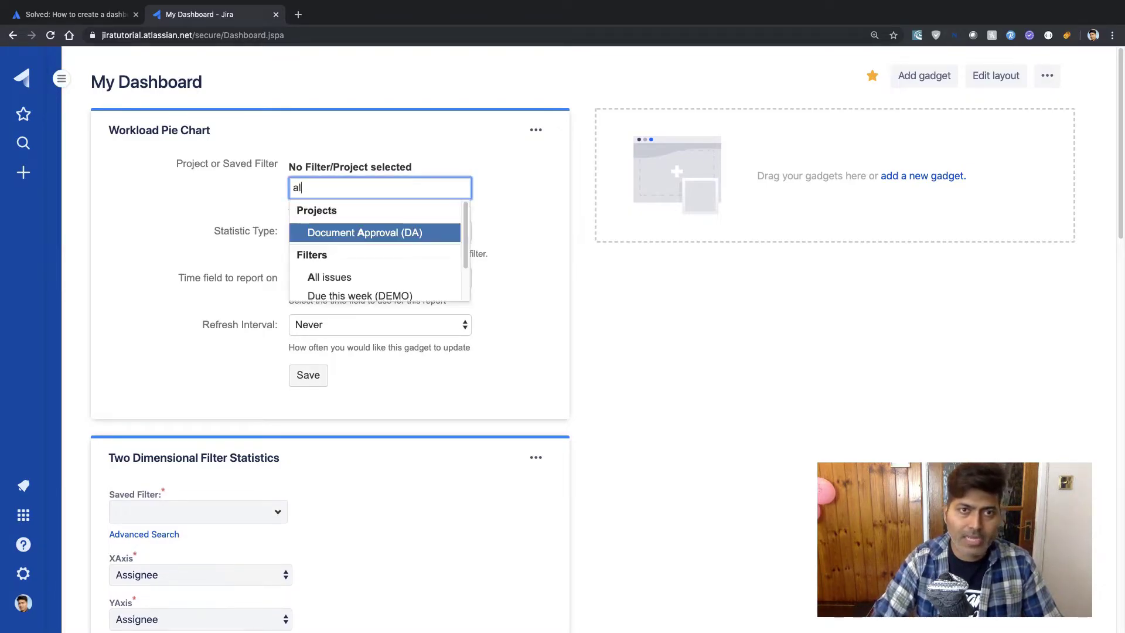
click(329, 233)
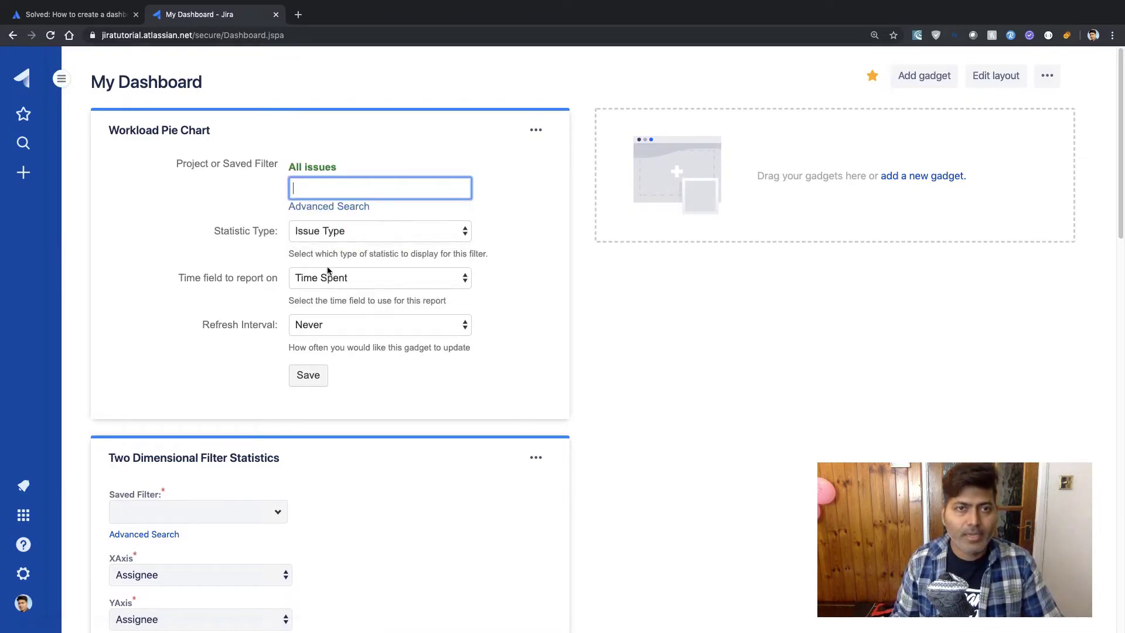
Step: Set the pie's statistic to Assignee and time field to Original Estimate, and save
click(335, 233)
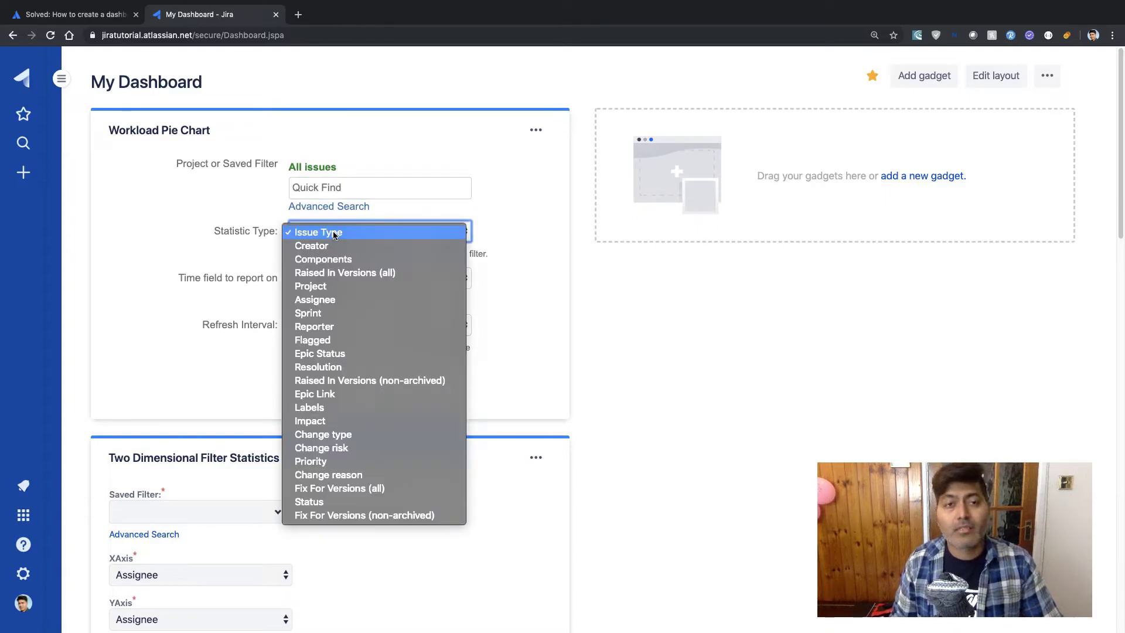
click(339, 302)
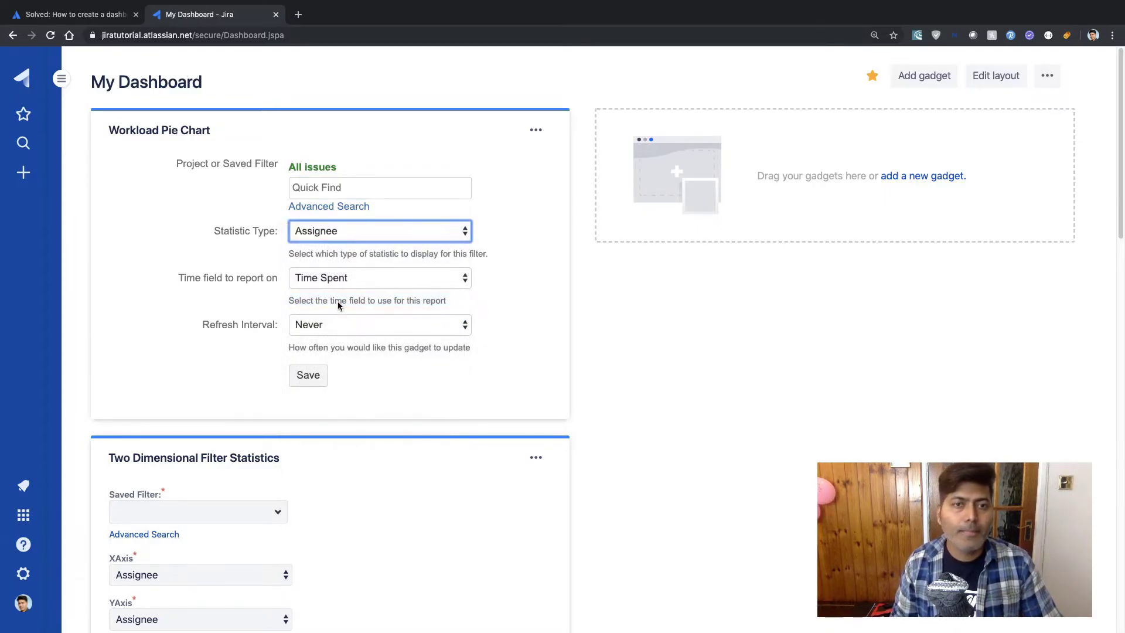
click(309, 375)
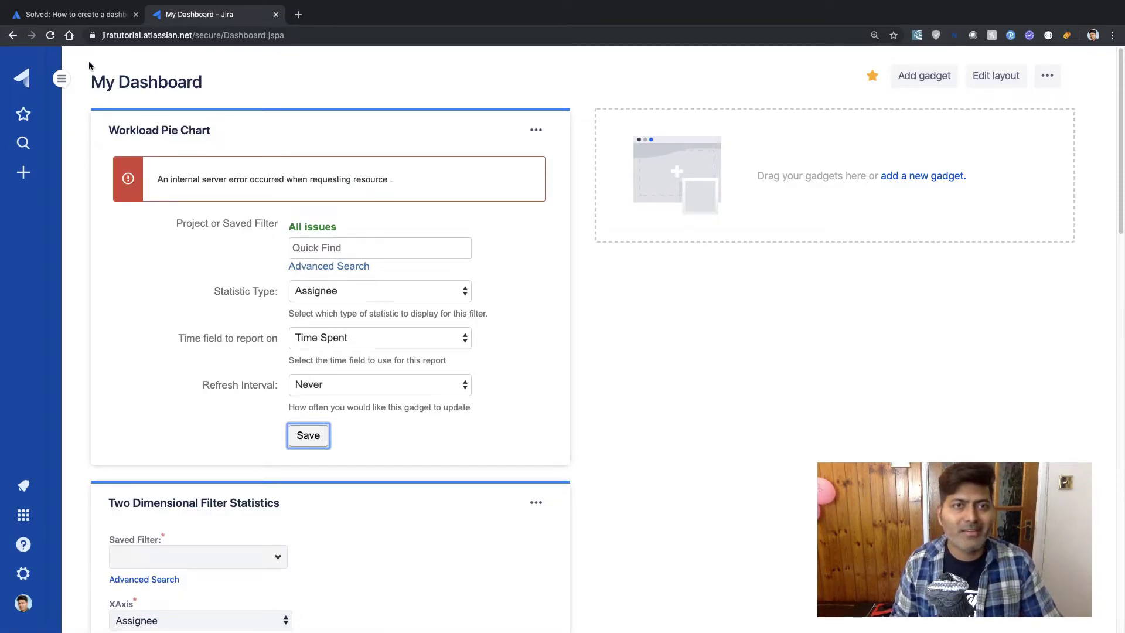
click(362, 292)
click(362, 292)
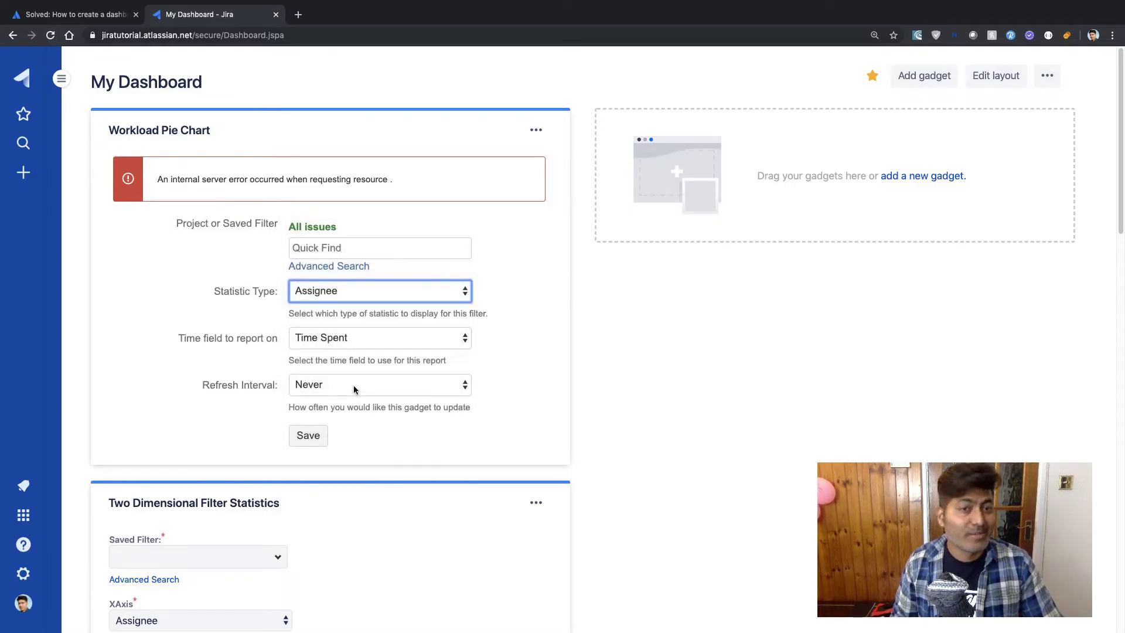
click(354, 338)
click(354, 350)
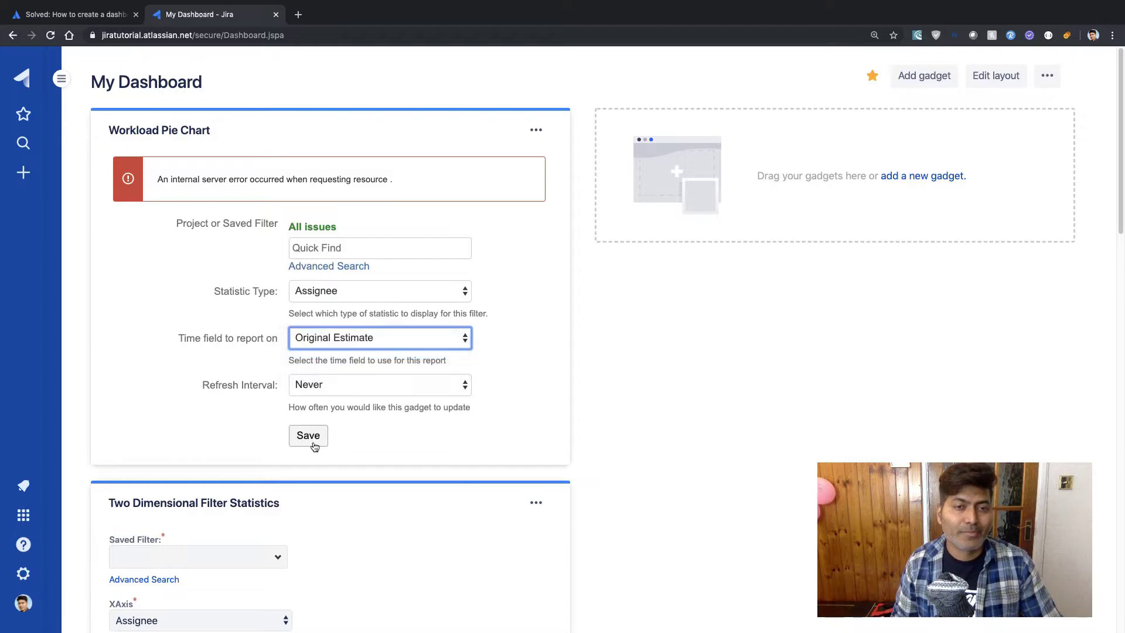
click(311, 438)
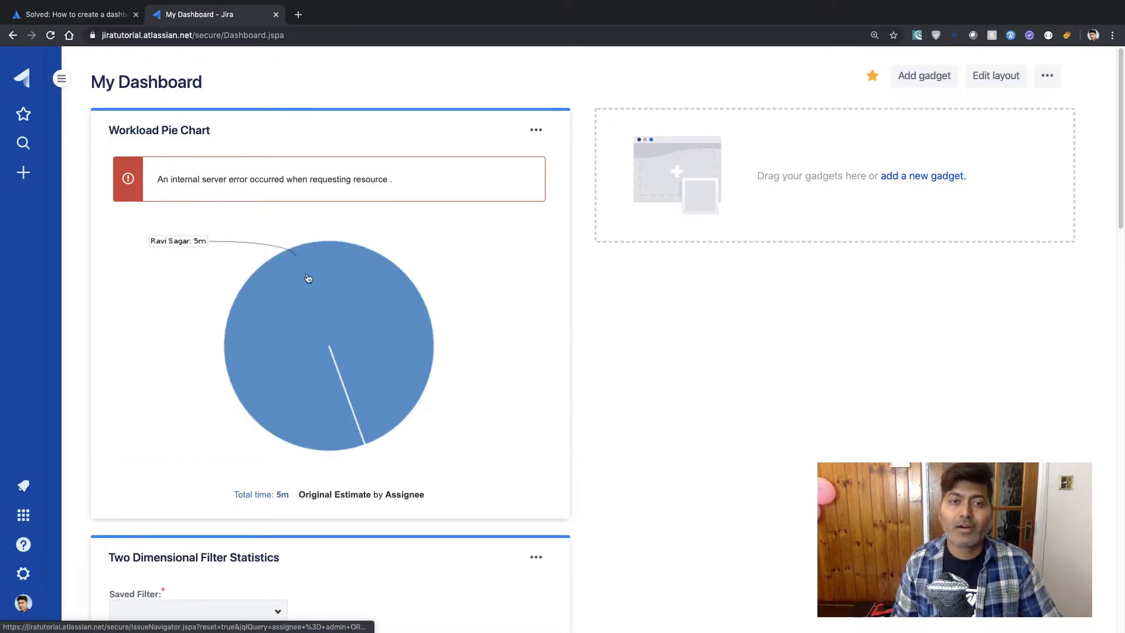
Step: Edit the Workload Pie Chart to report on Original Estimate and save it
click(536, 130)
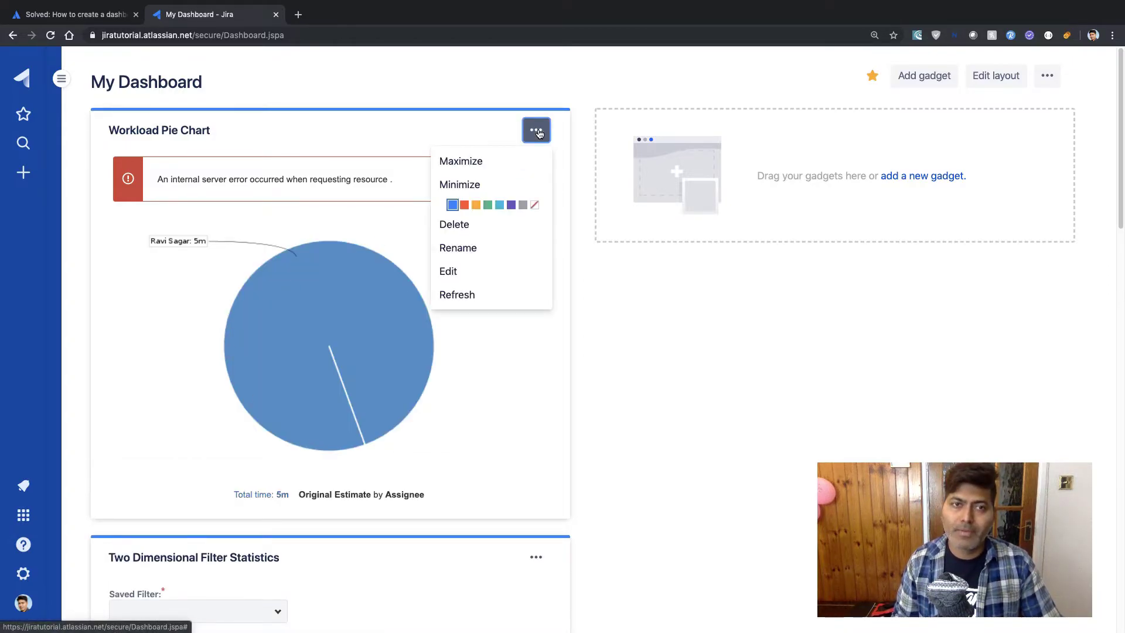
click(484, 269)
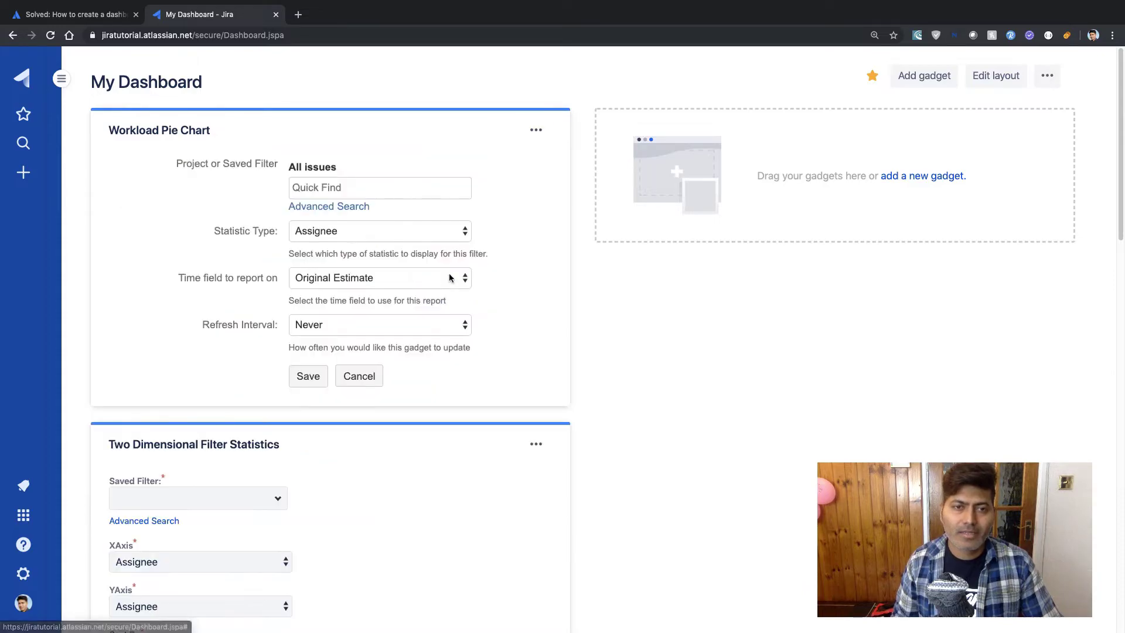
click(389, 282)
click(335, 270)
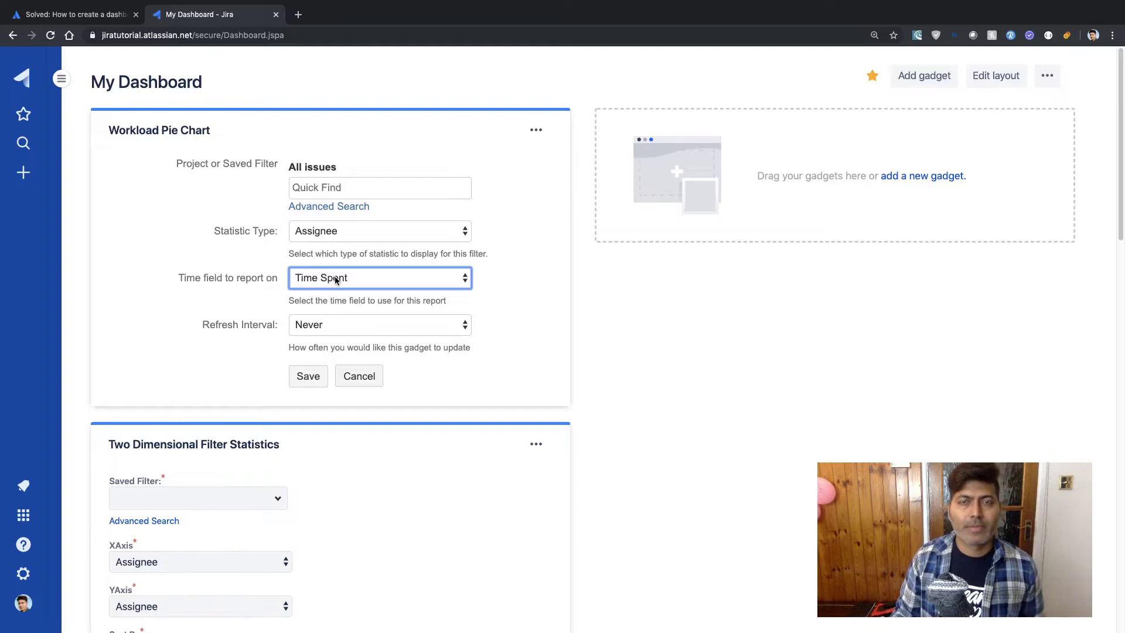
click(335, 279)
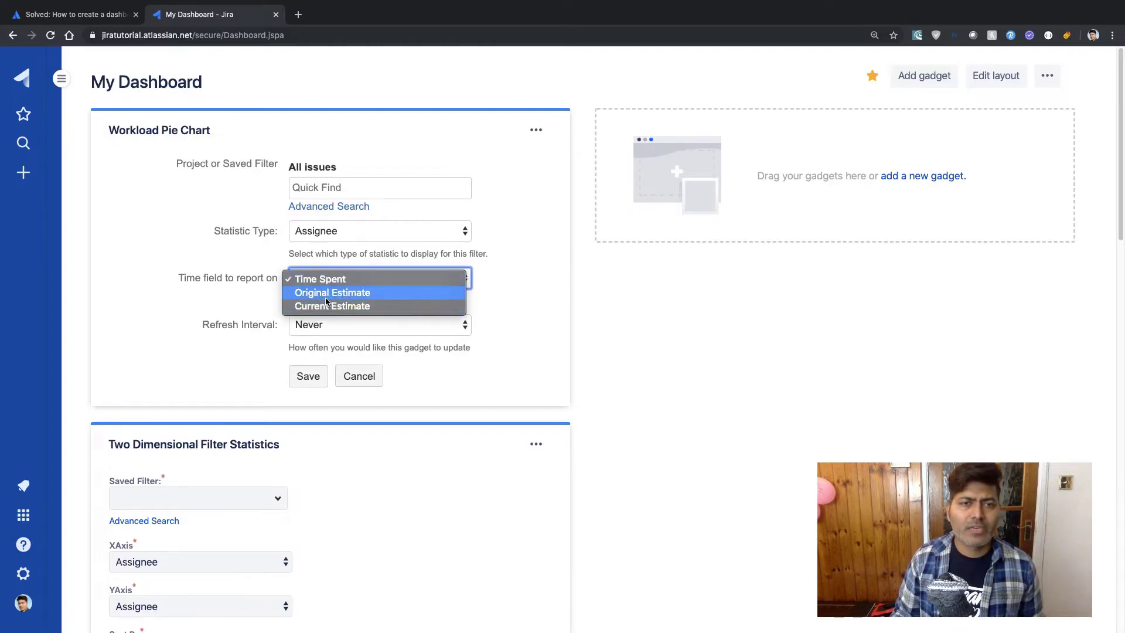
click(328, 296)
click(308, 375)
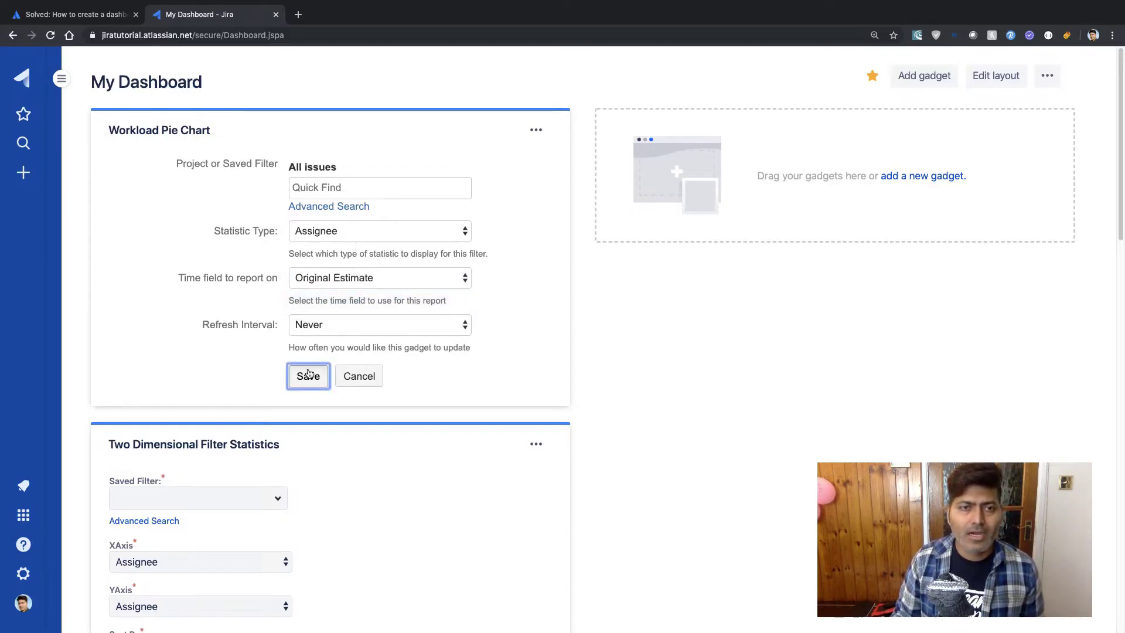
mouse_move(309, 371)
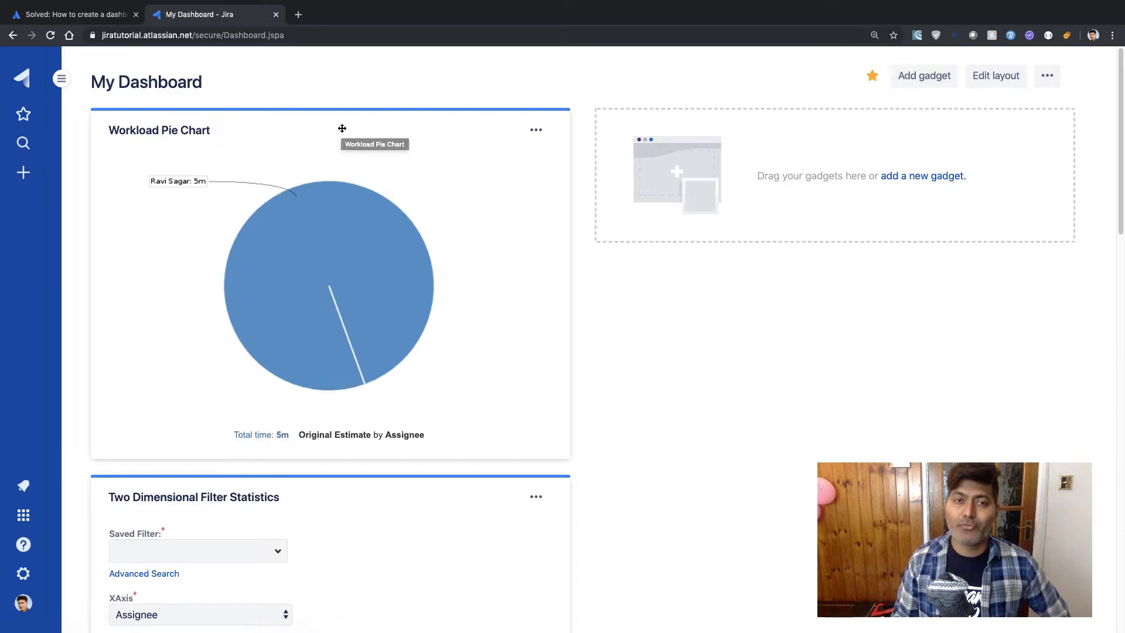
Step: Move the Workload Pie Chart right; set the two-dimensional table to All issues with Project rows
drag(342, 129, 874, 137)
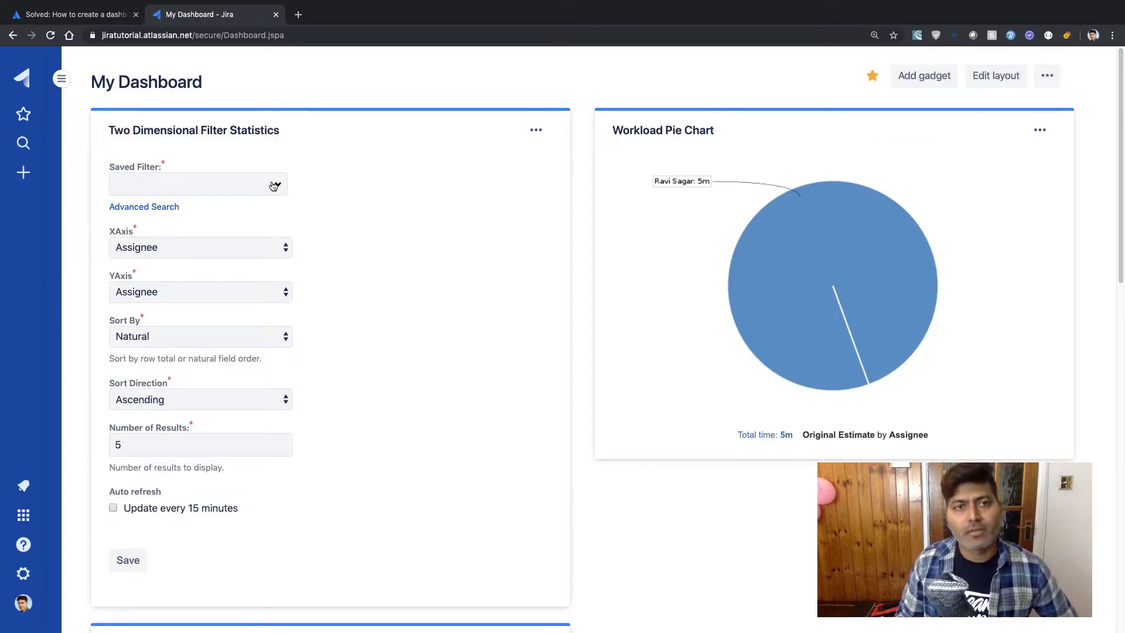
click(273, 186)
click(183, 214)
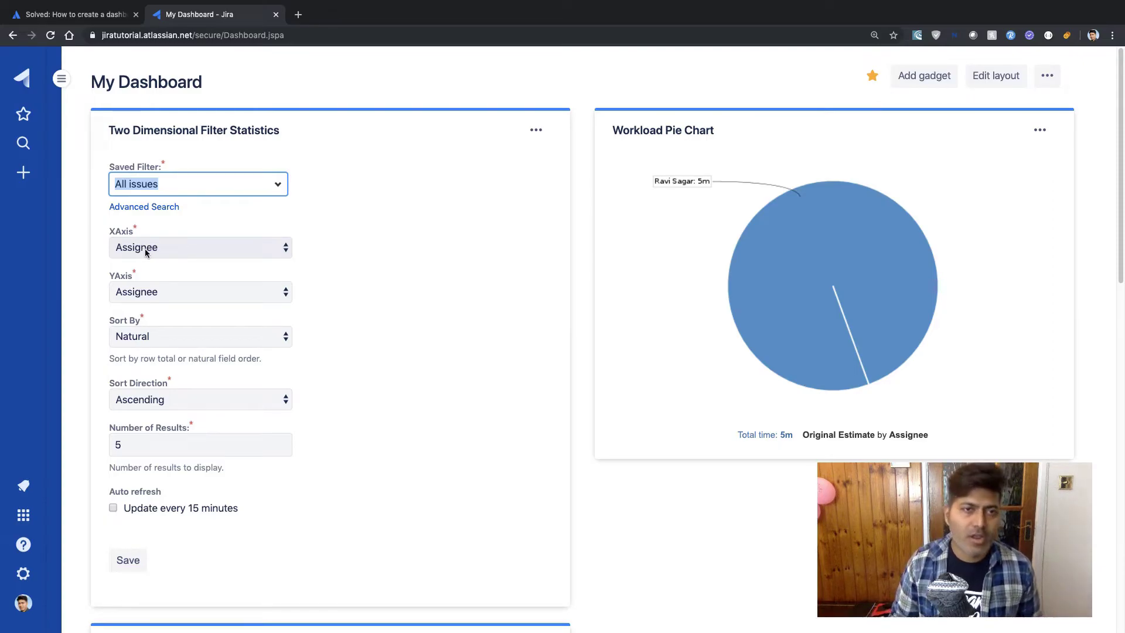
click(146, 294)
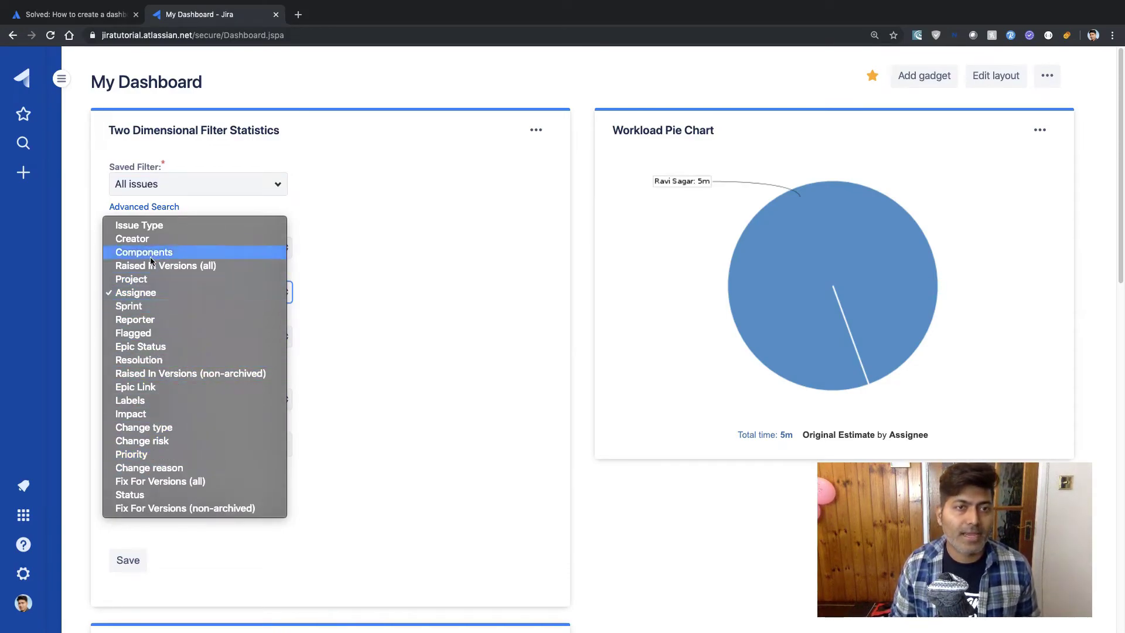
click(142, 280)
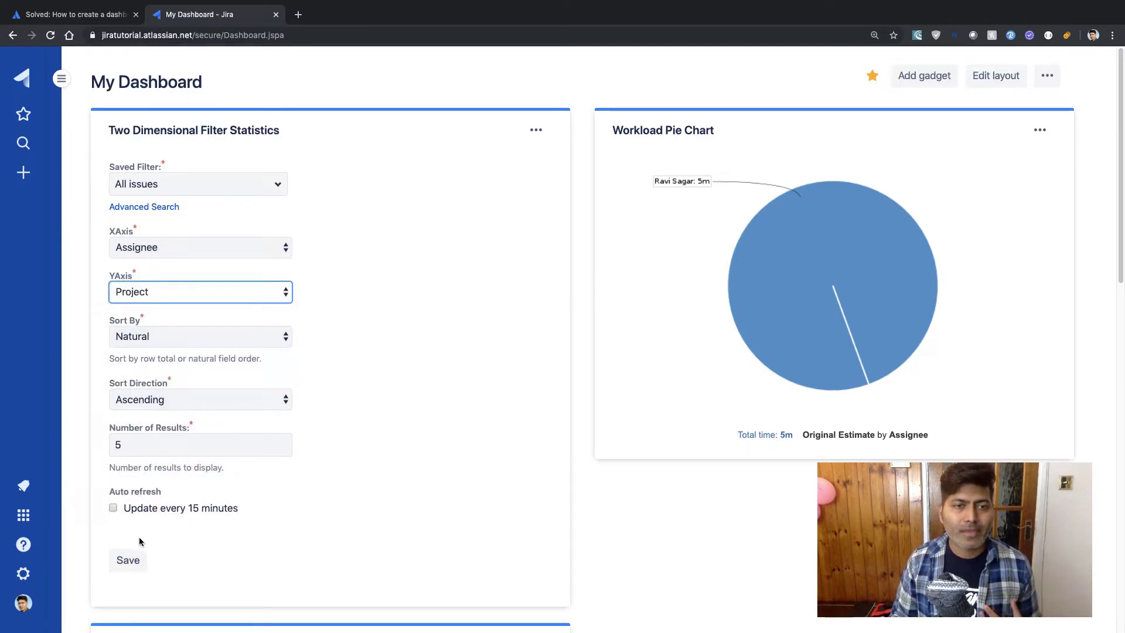
click(129, 561)
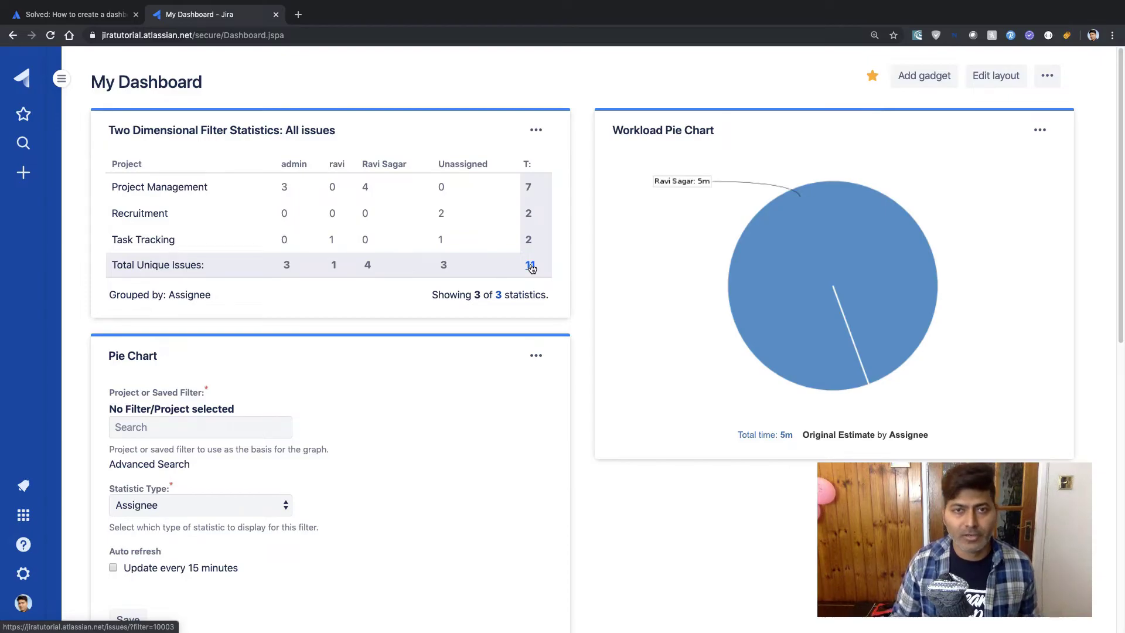
Step: Move the statistics table to the top right and base the Pie Chart on All issues
drag(409, 118, 904, 141)
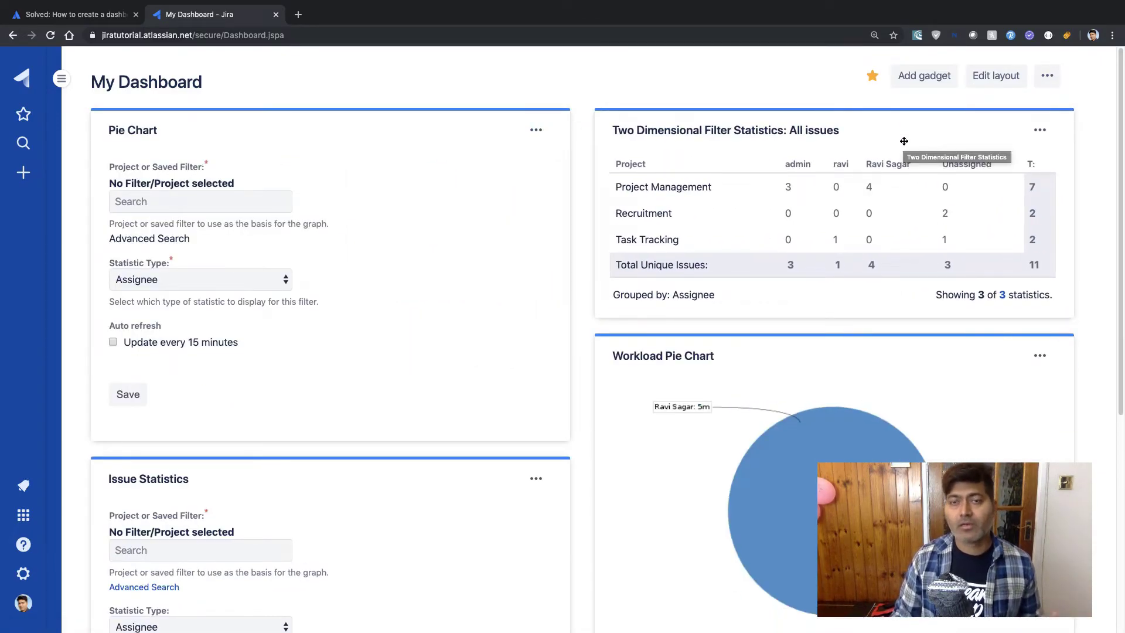
click(170, 204)
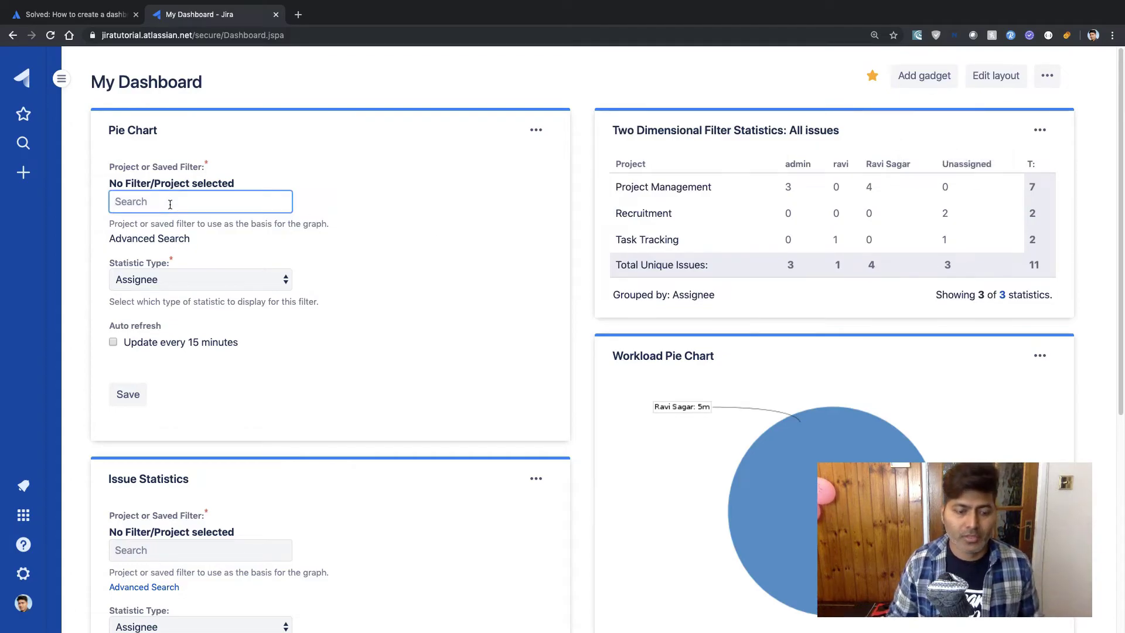
text(all)
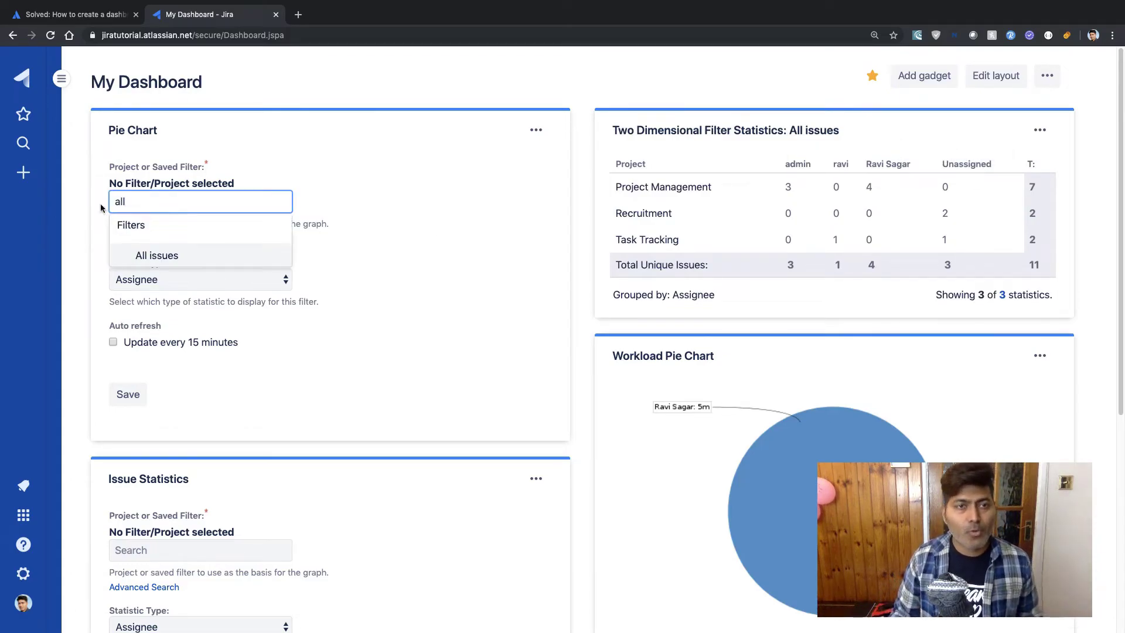
click(143, 256)
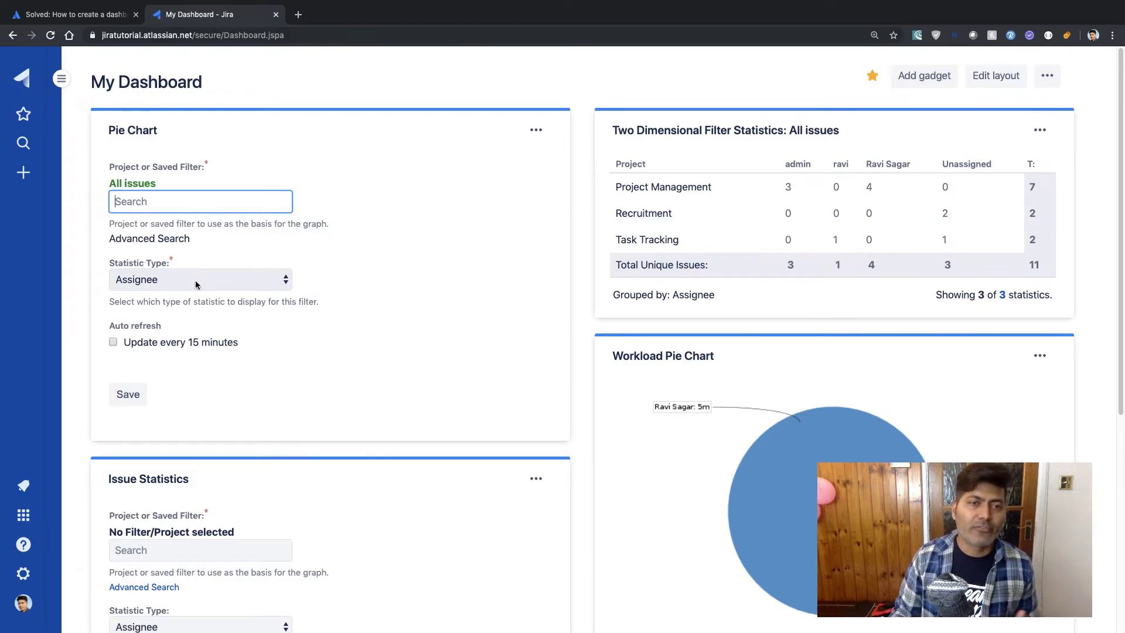
click(130, 398)
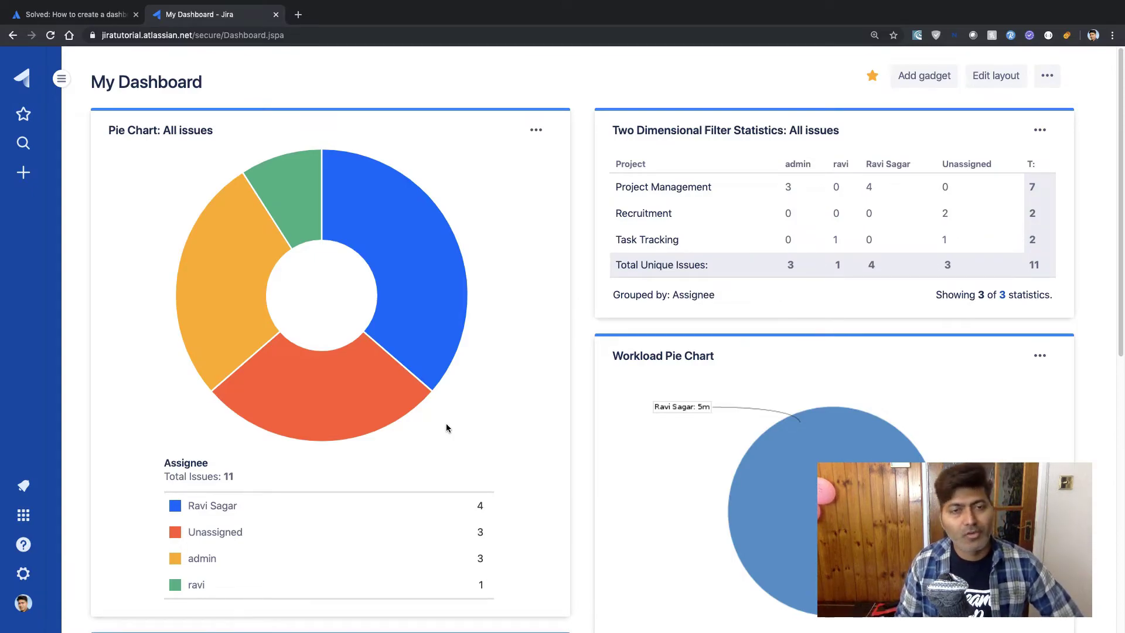
scroll(446, 428, down, 1)
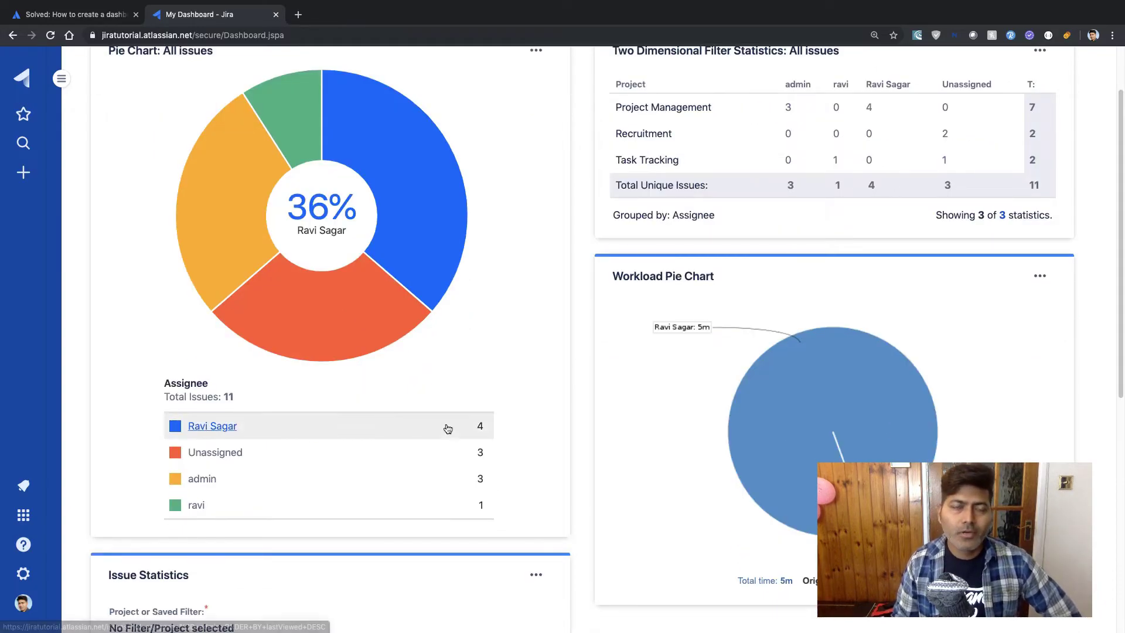
mouse_move(414, 279)
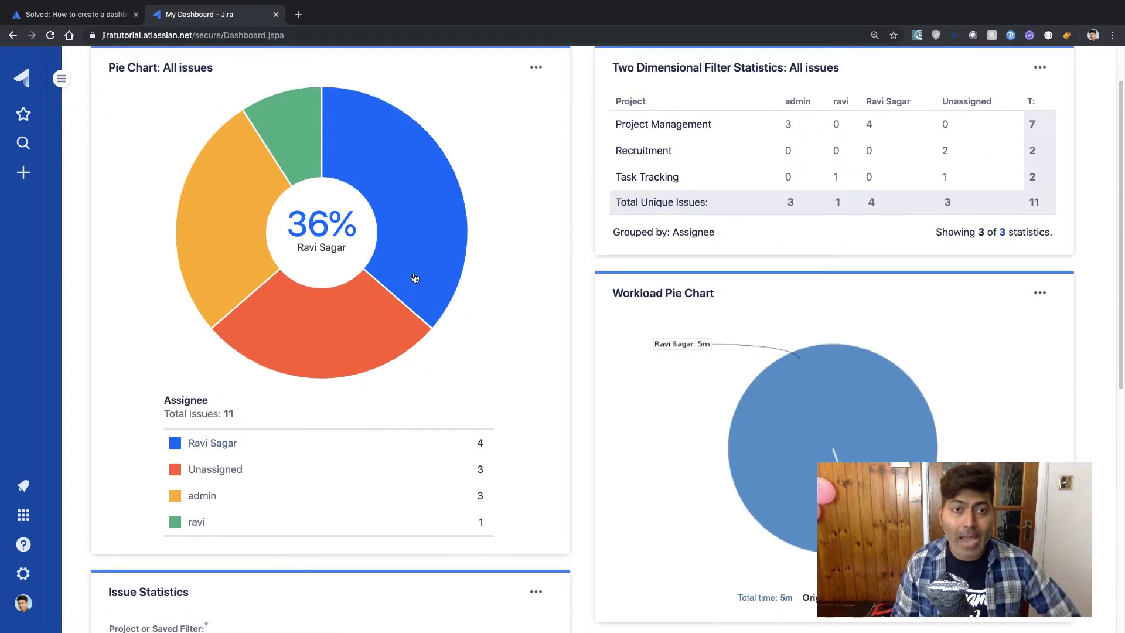
scroll(439, 323, up, 1)
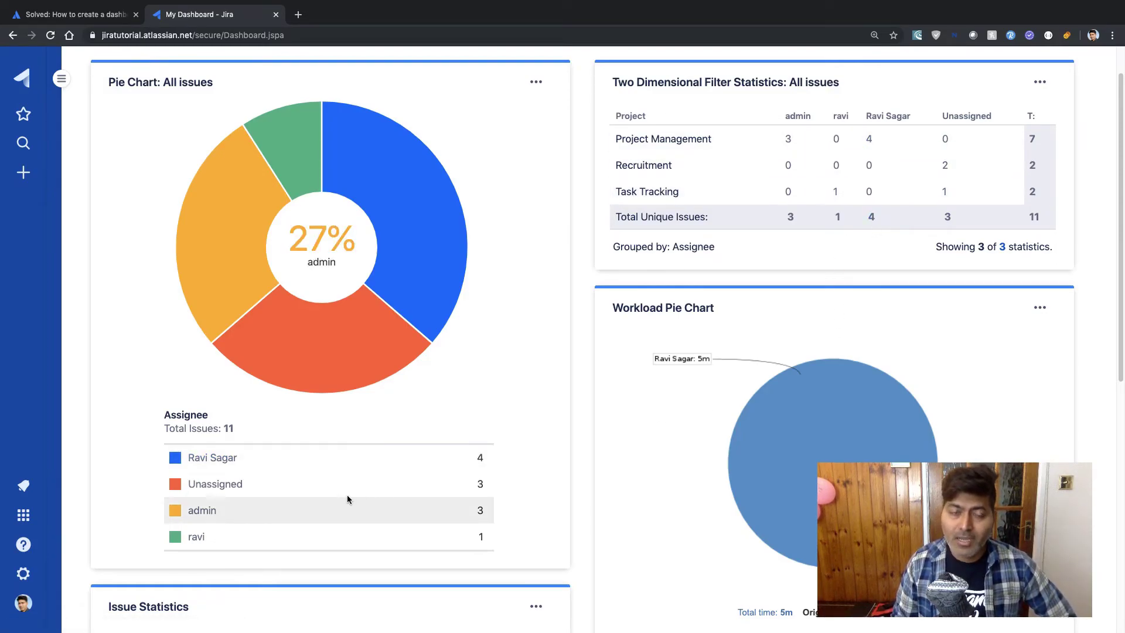
mouse_move(279, 320)
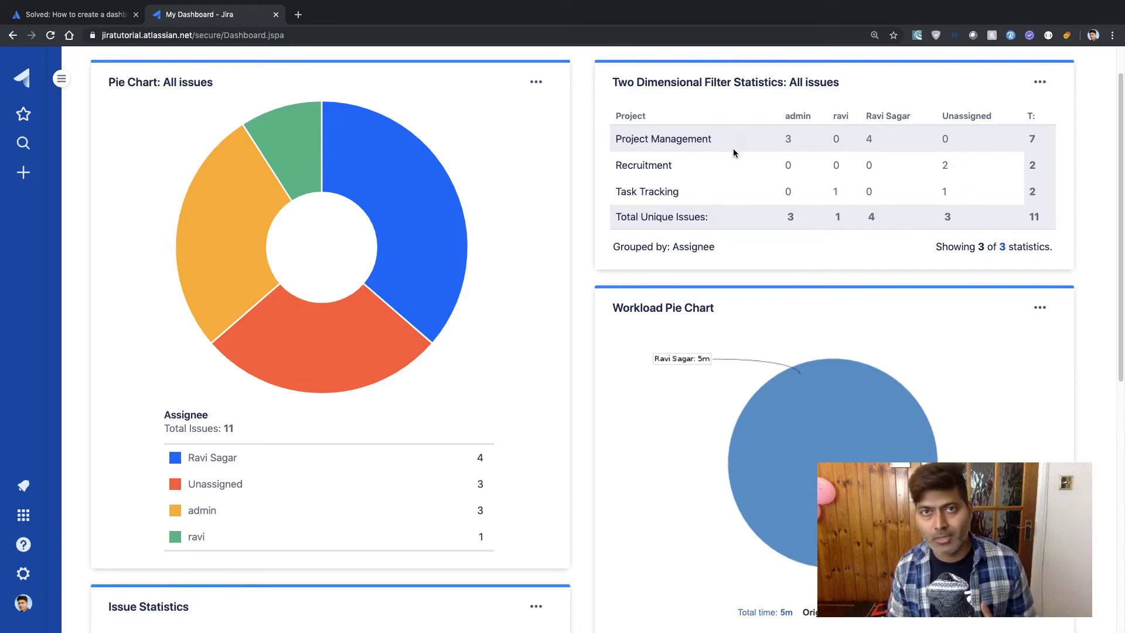
Step: Base the Issue Statistics gadget on the All issues filter, found by searching 'a', and save
scroll(606, 280, down, 4)
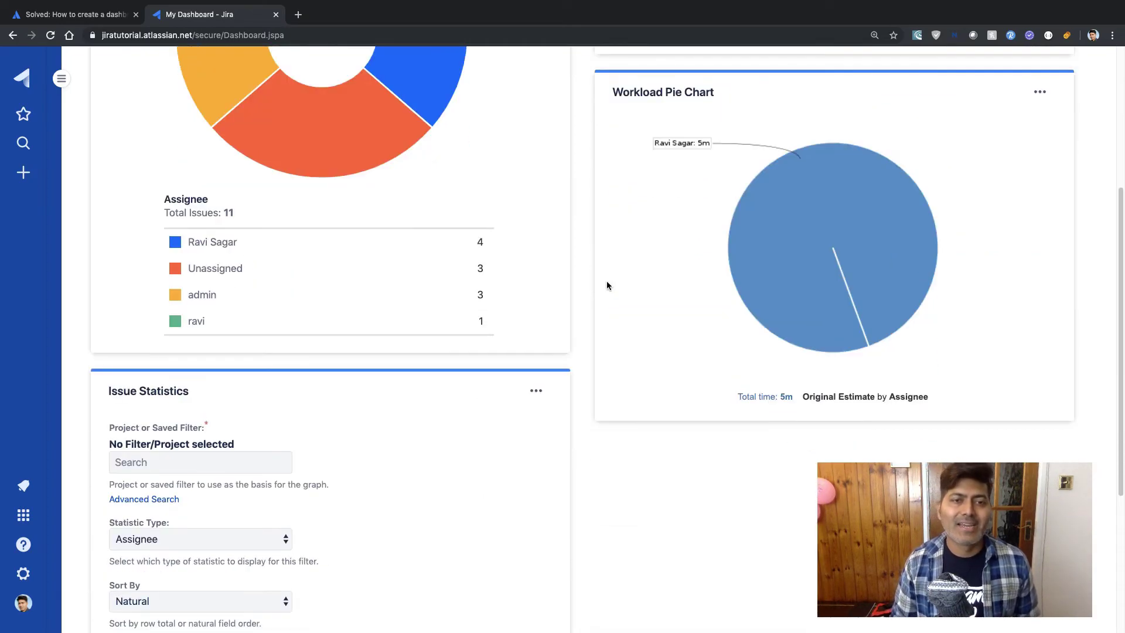
click(142, 465)
text(a)
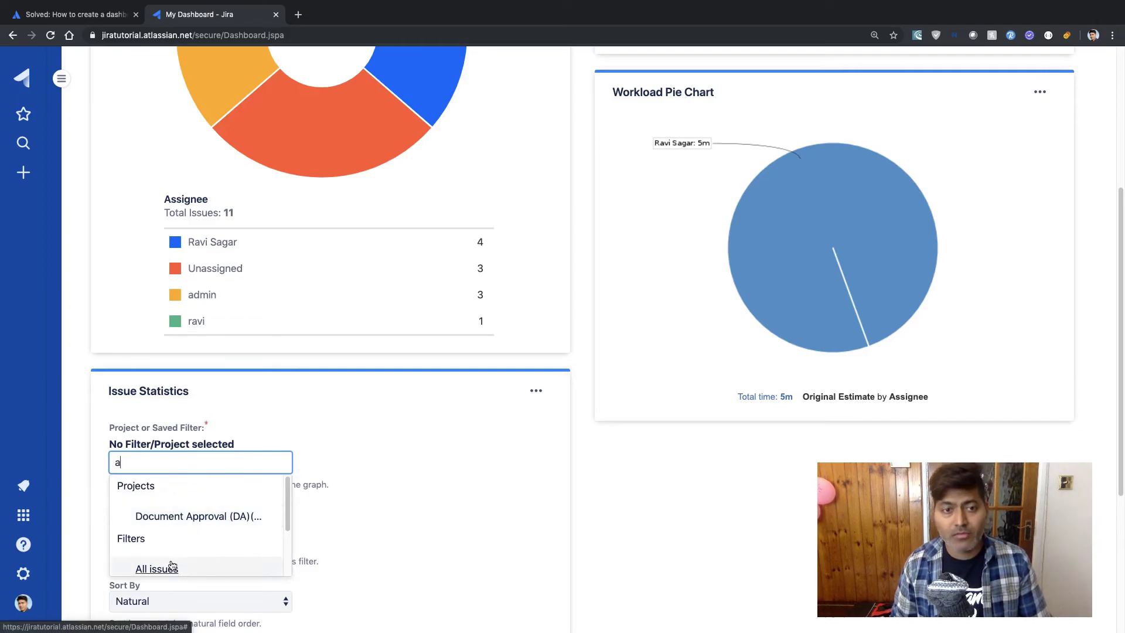
click(158, 569)
scroll(363, 470, down, 2)
scroll(335, 479, down, 3)
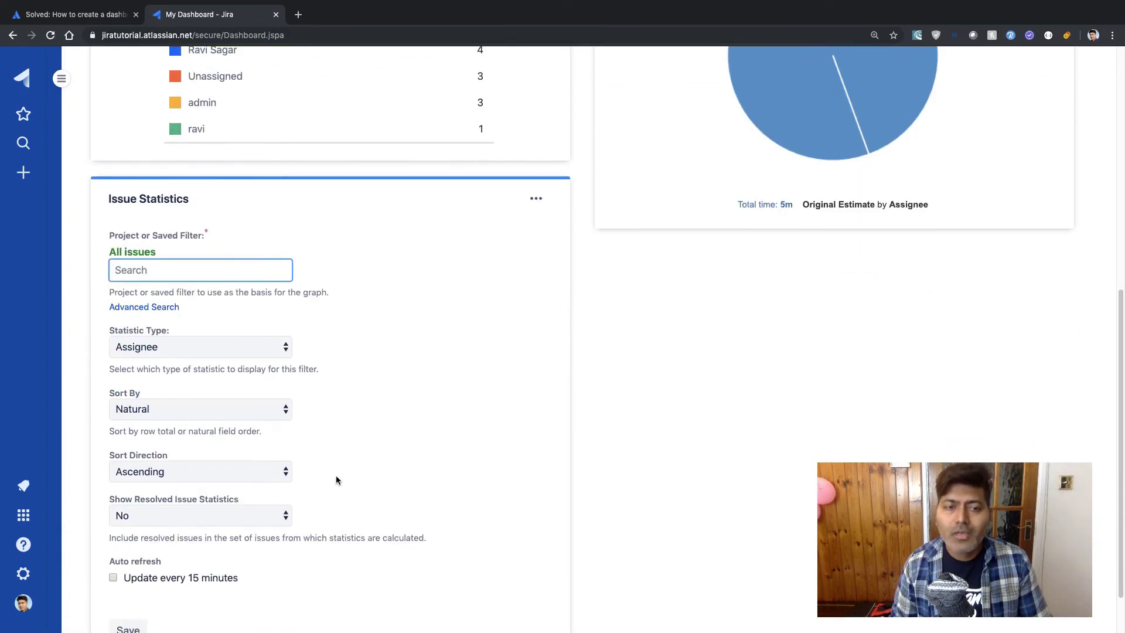
click(139, 567)
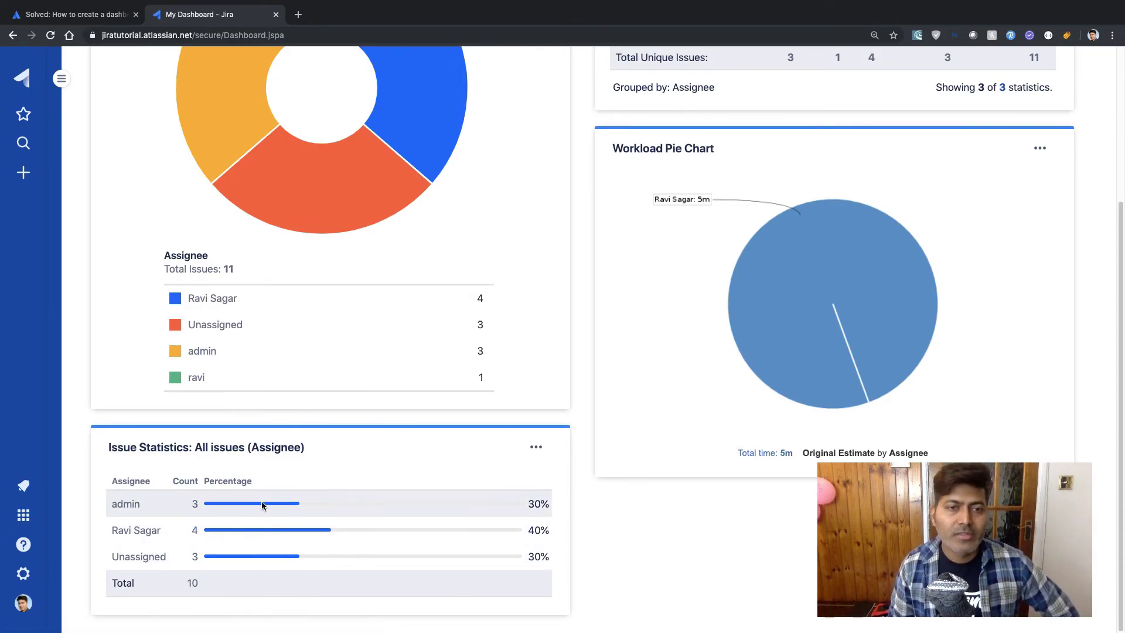
scroll(517, 533, up, 4)
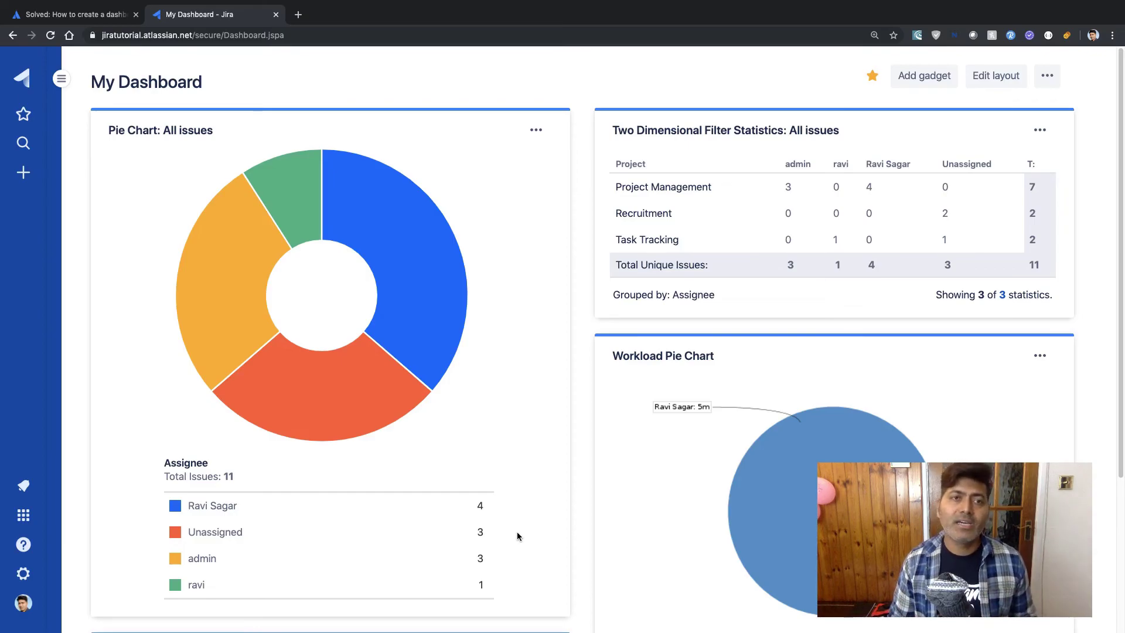
scroll(518, 503, down, 4)
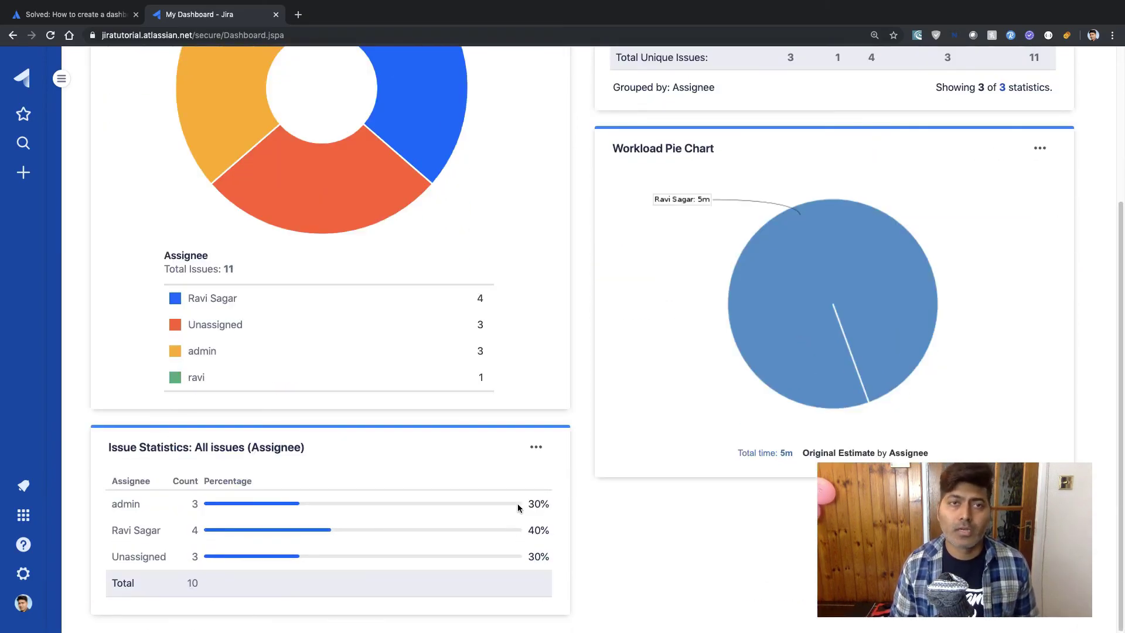
scroll(518, 505, up, 4)
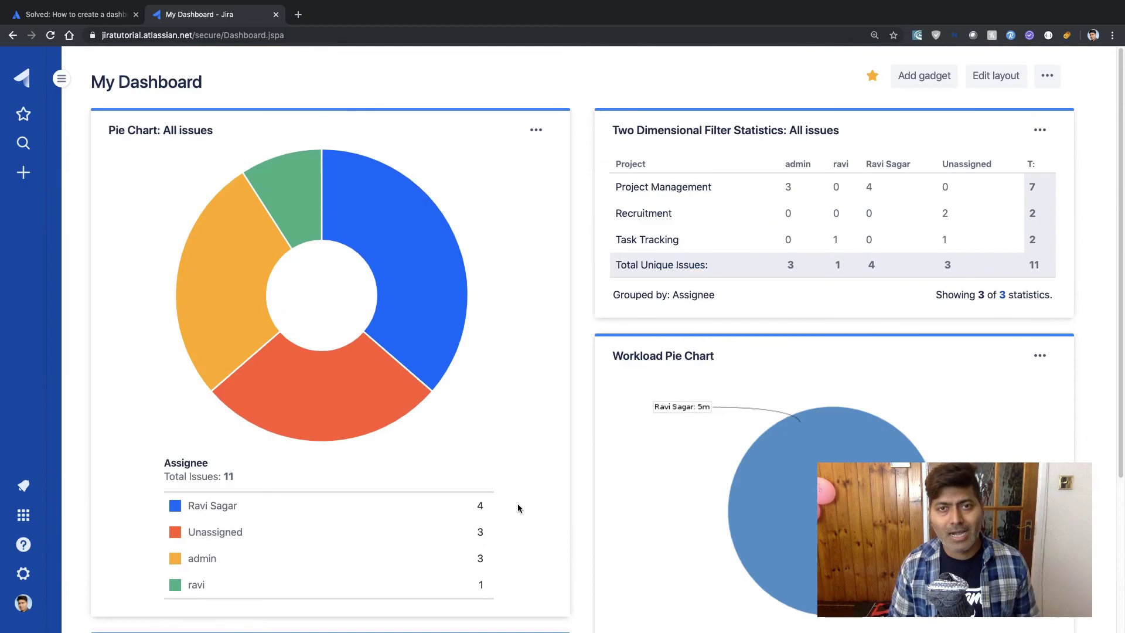